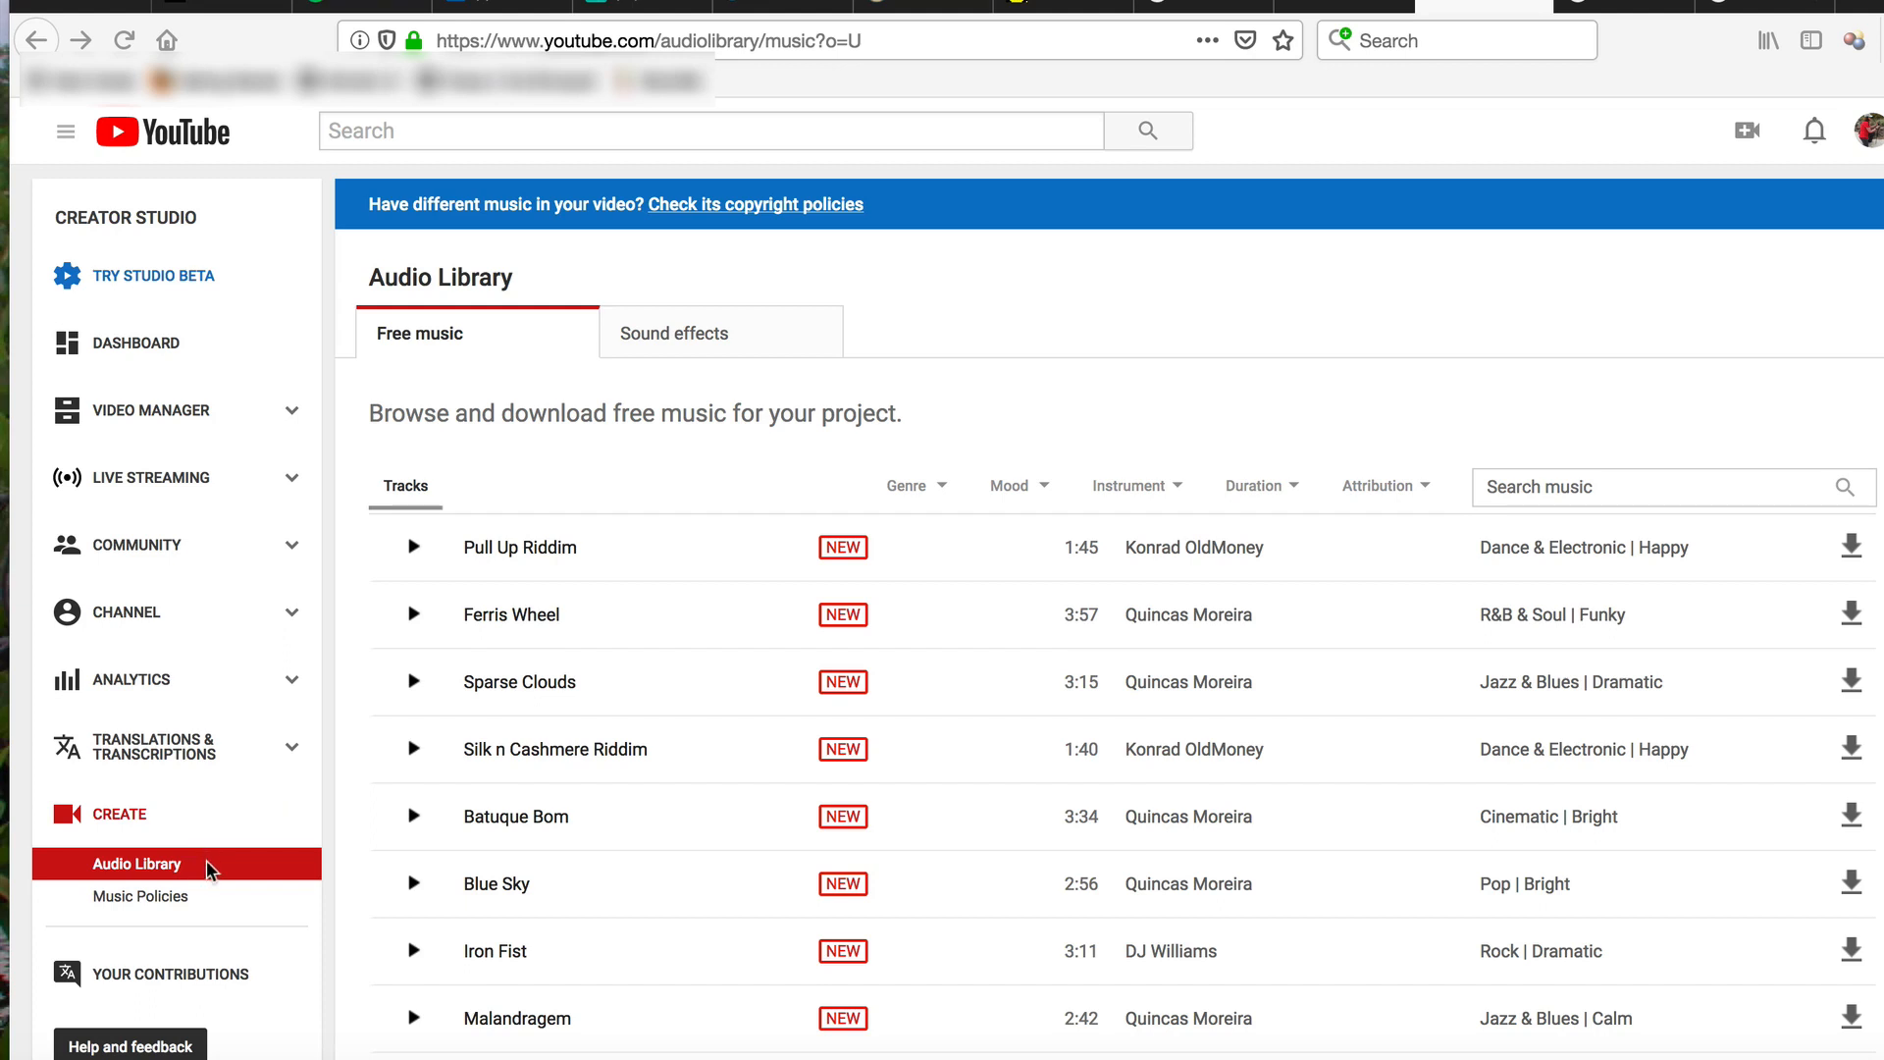
View the sound effects list, and preview the track Batuque Bom in the free music list
left_click(671, 346)
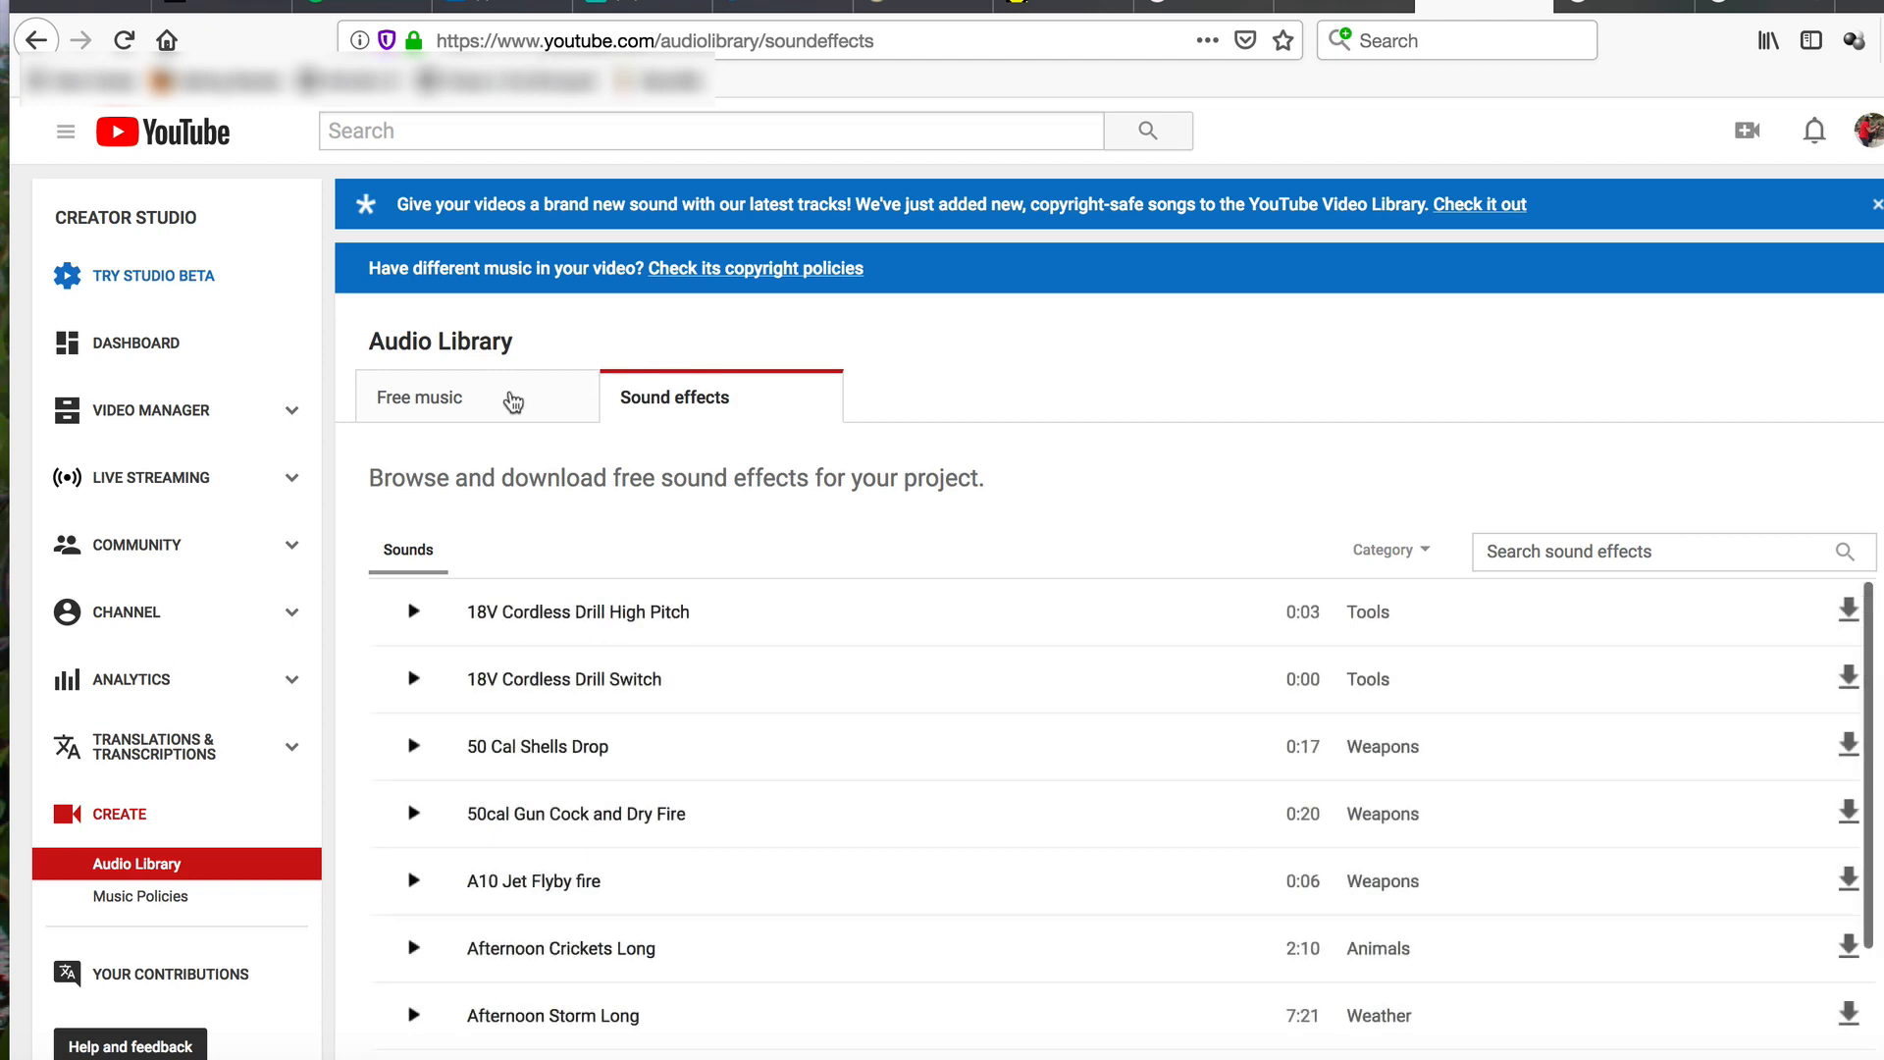
left_click(512, 398)
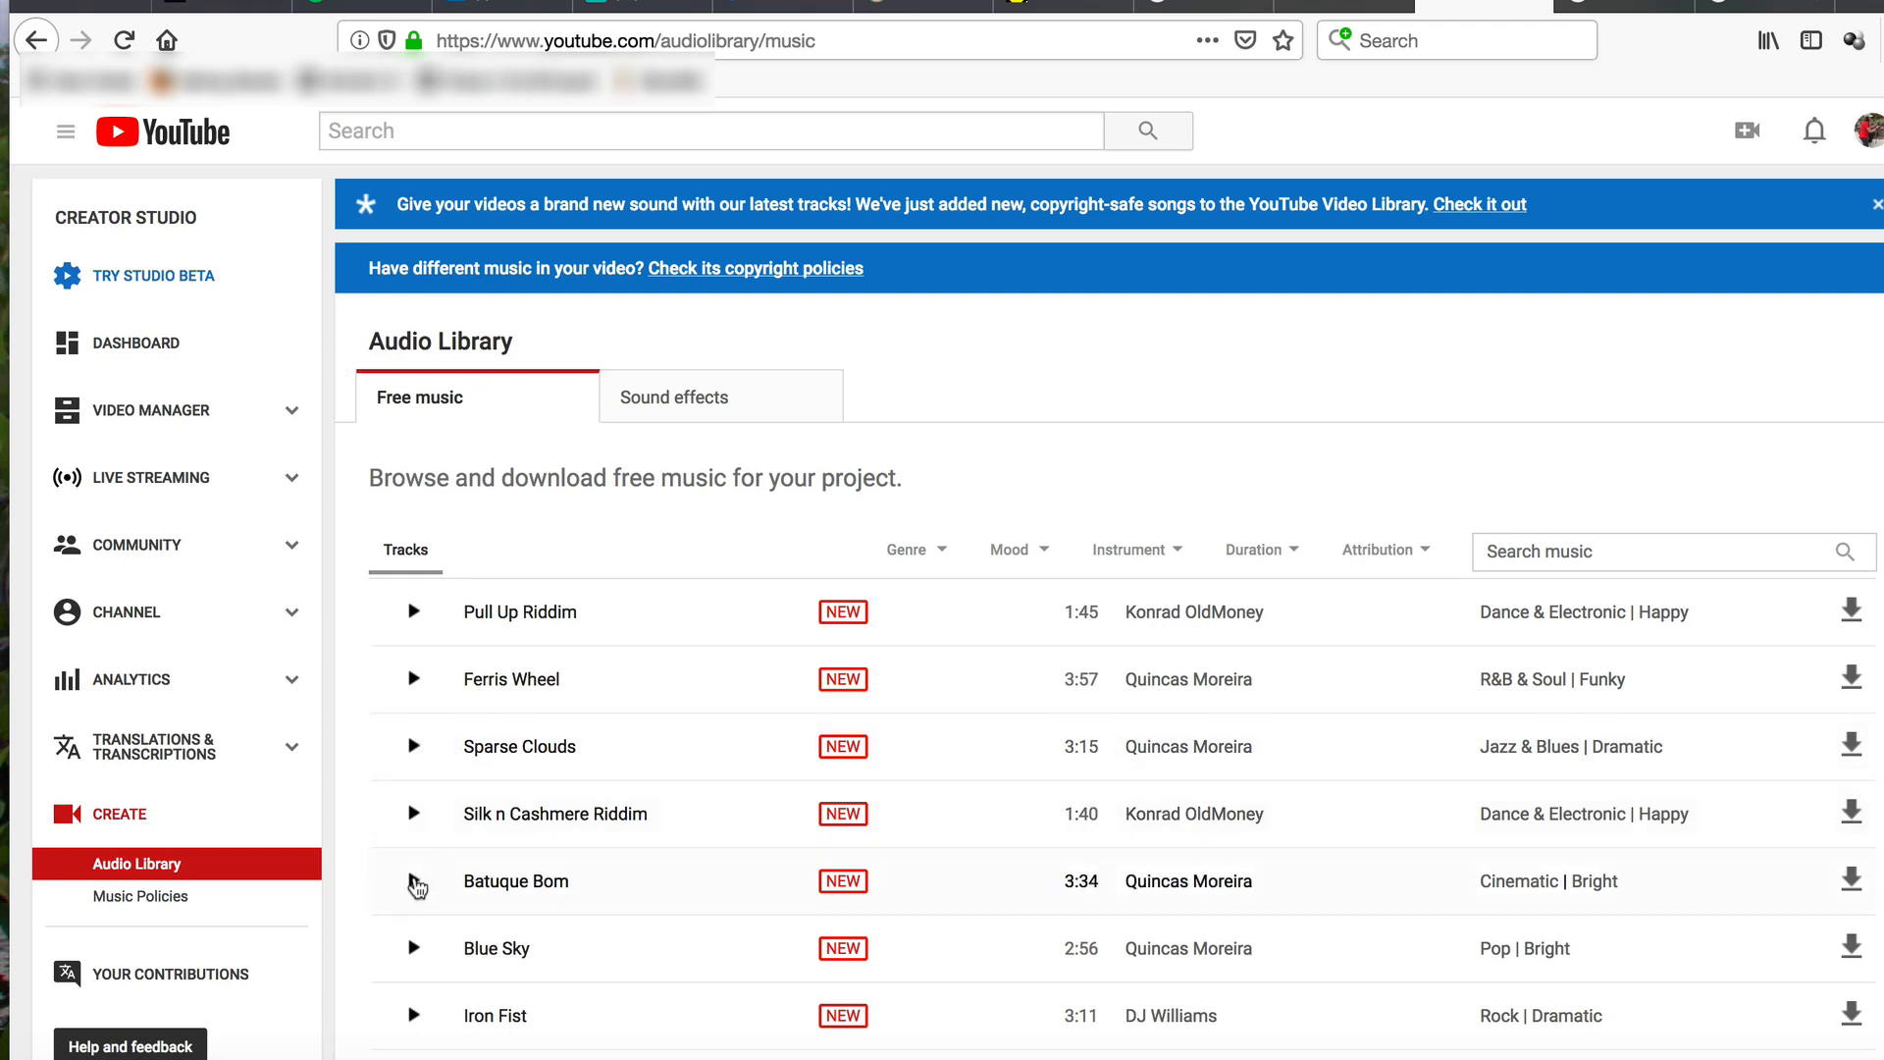
left_click(414, 882)
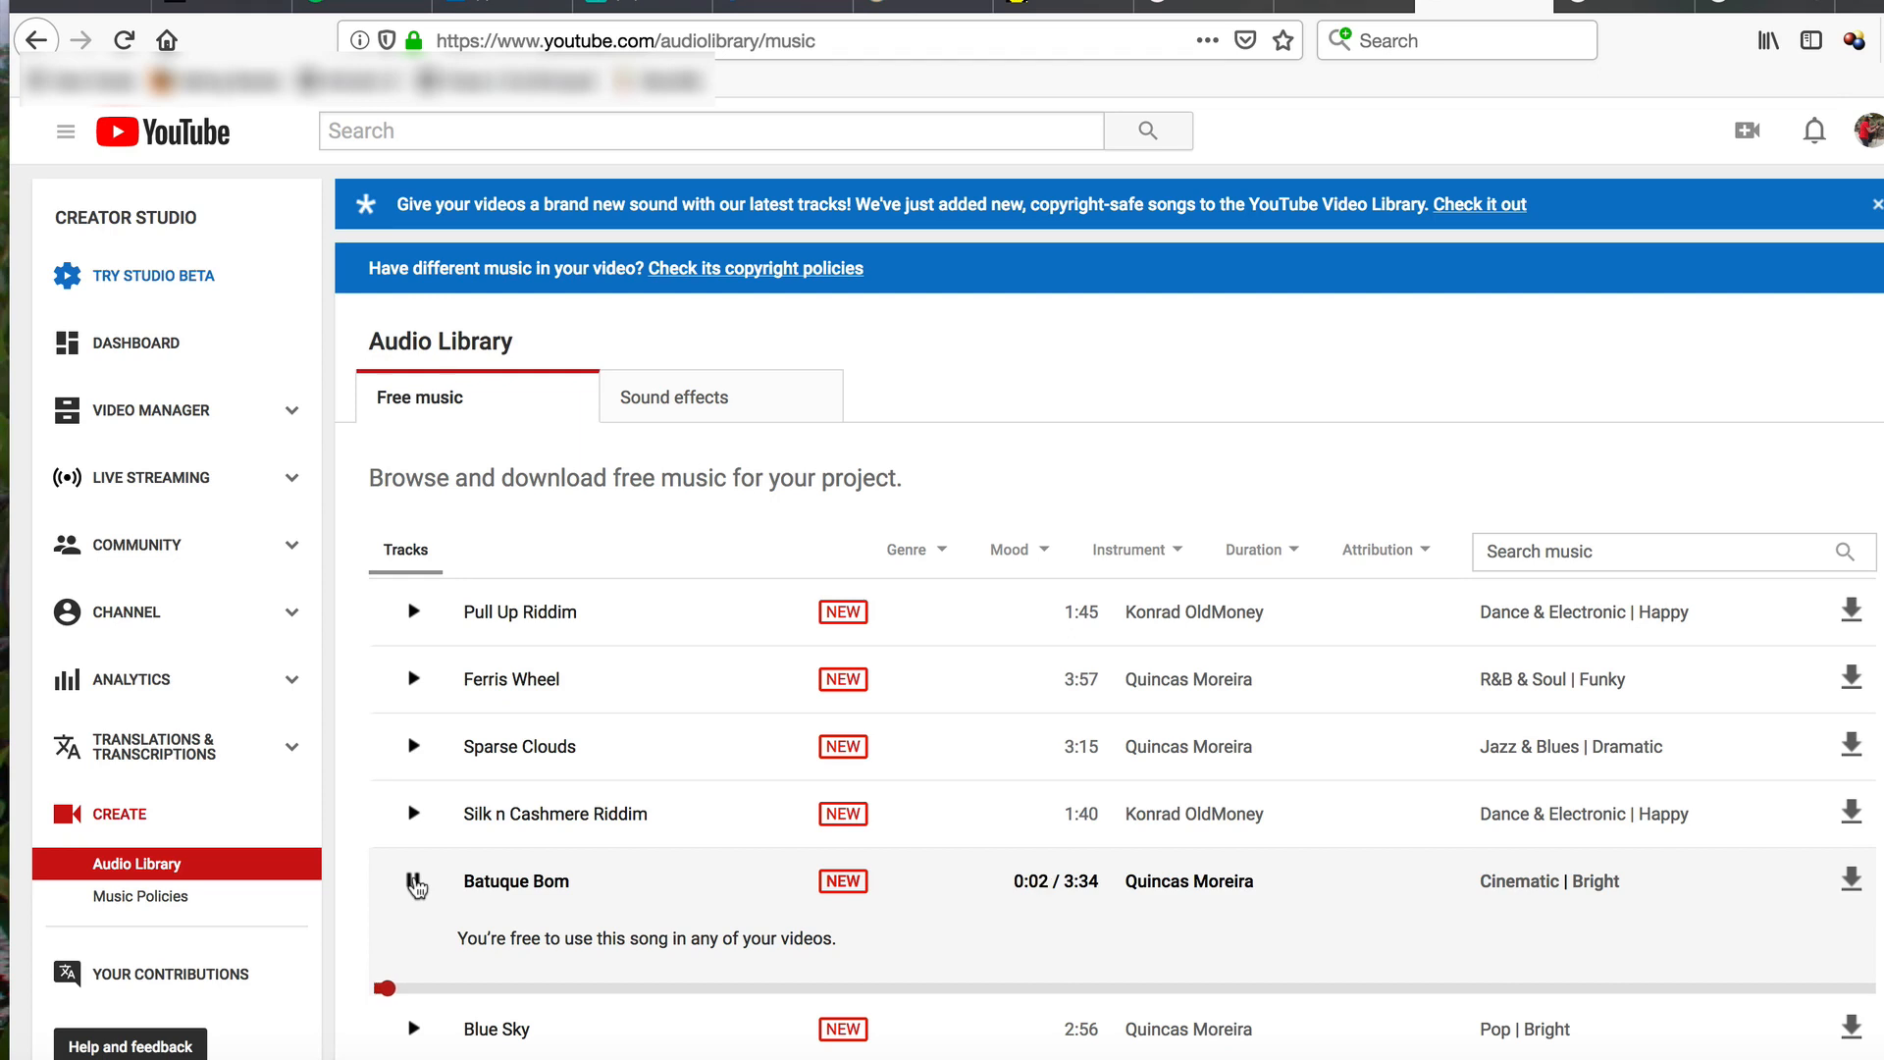
left_click(414, 881)
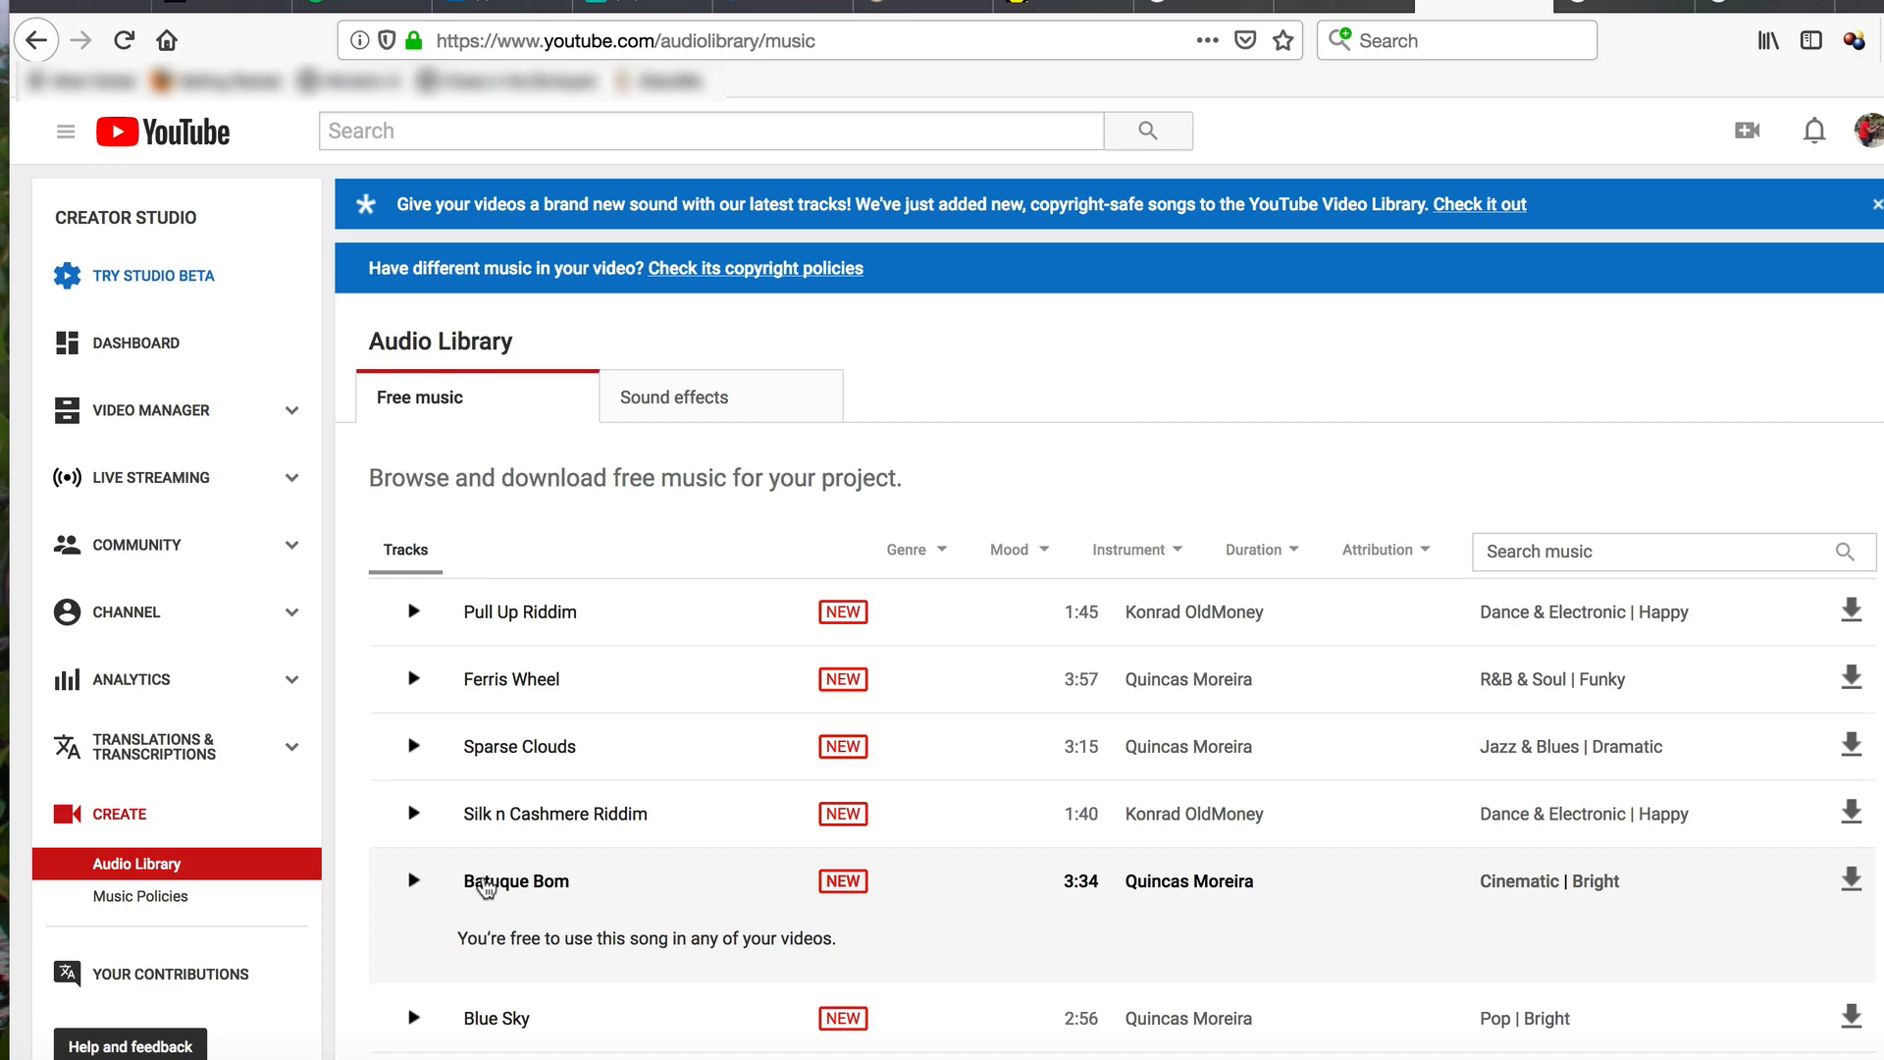
left_click(486, 888)
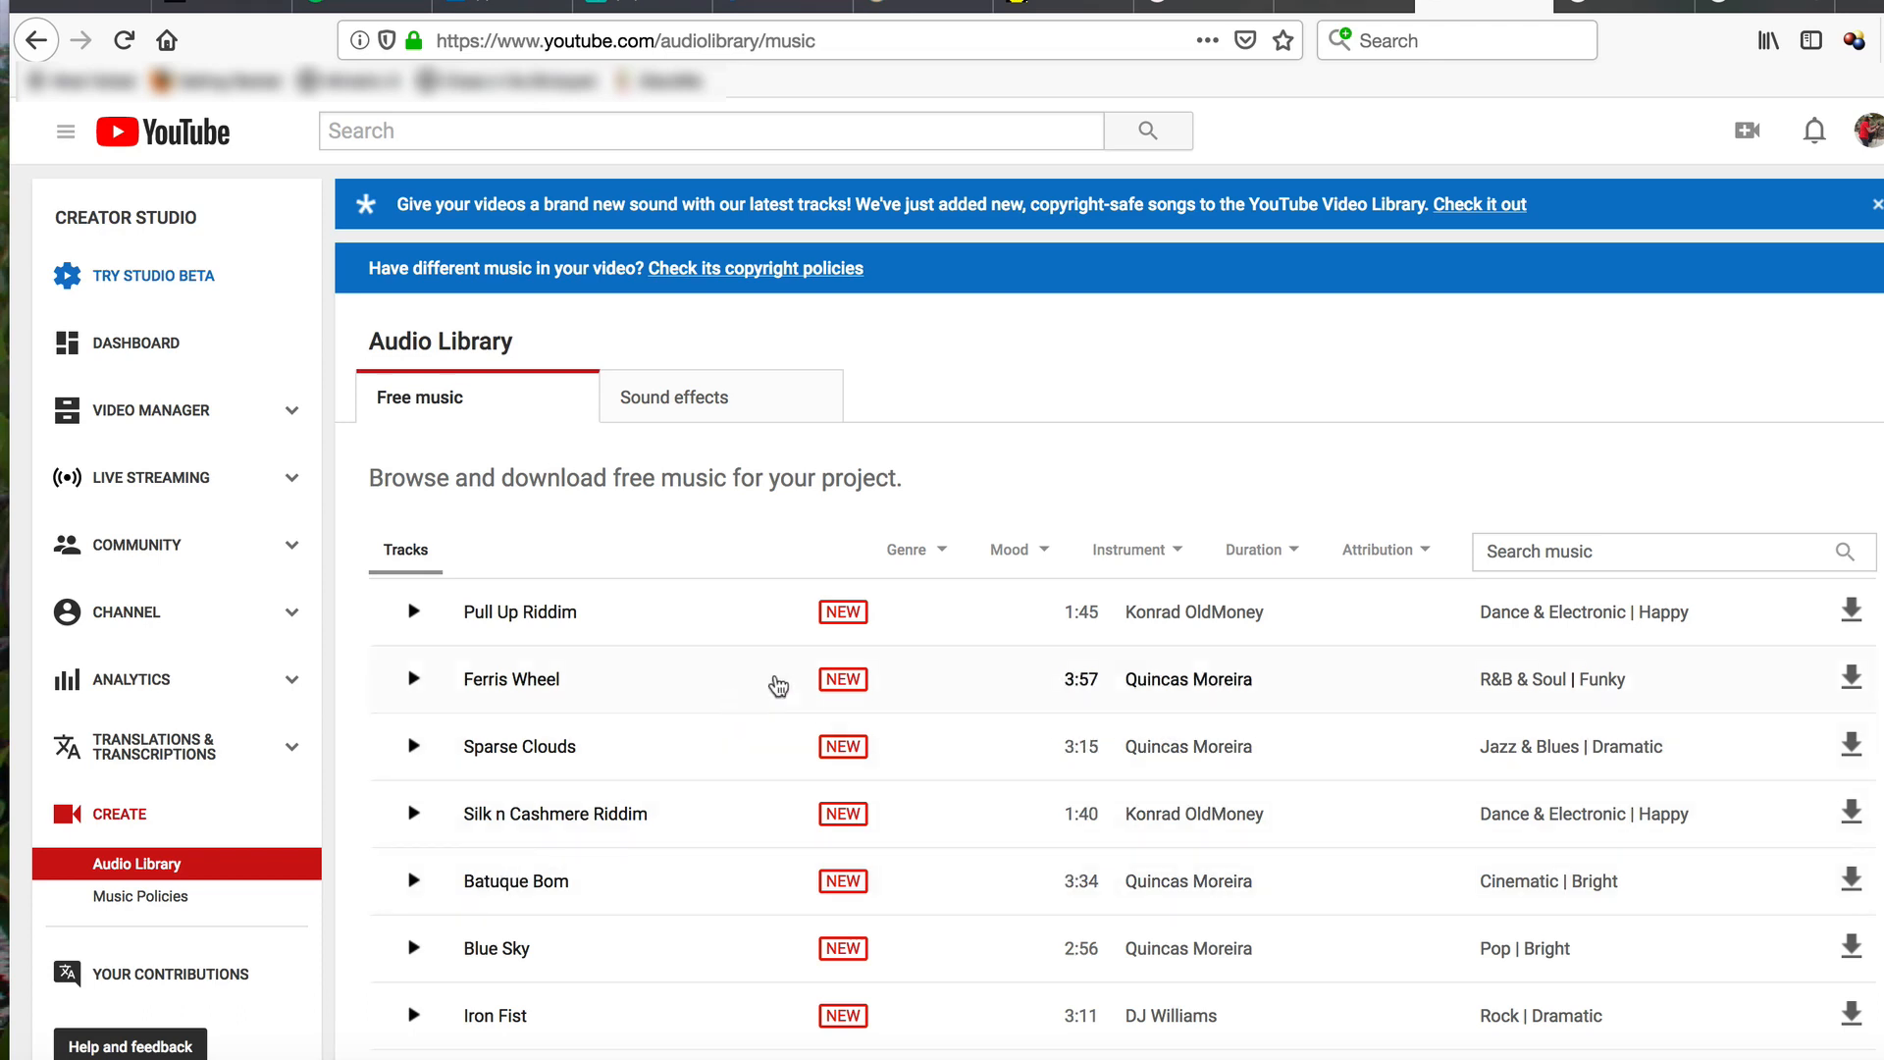
Filter the free music tracks to the Ambient genre with a duration of 1:00 - 1:30
left_click(943, 552)
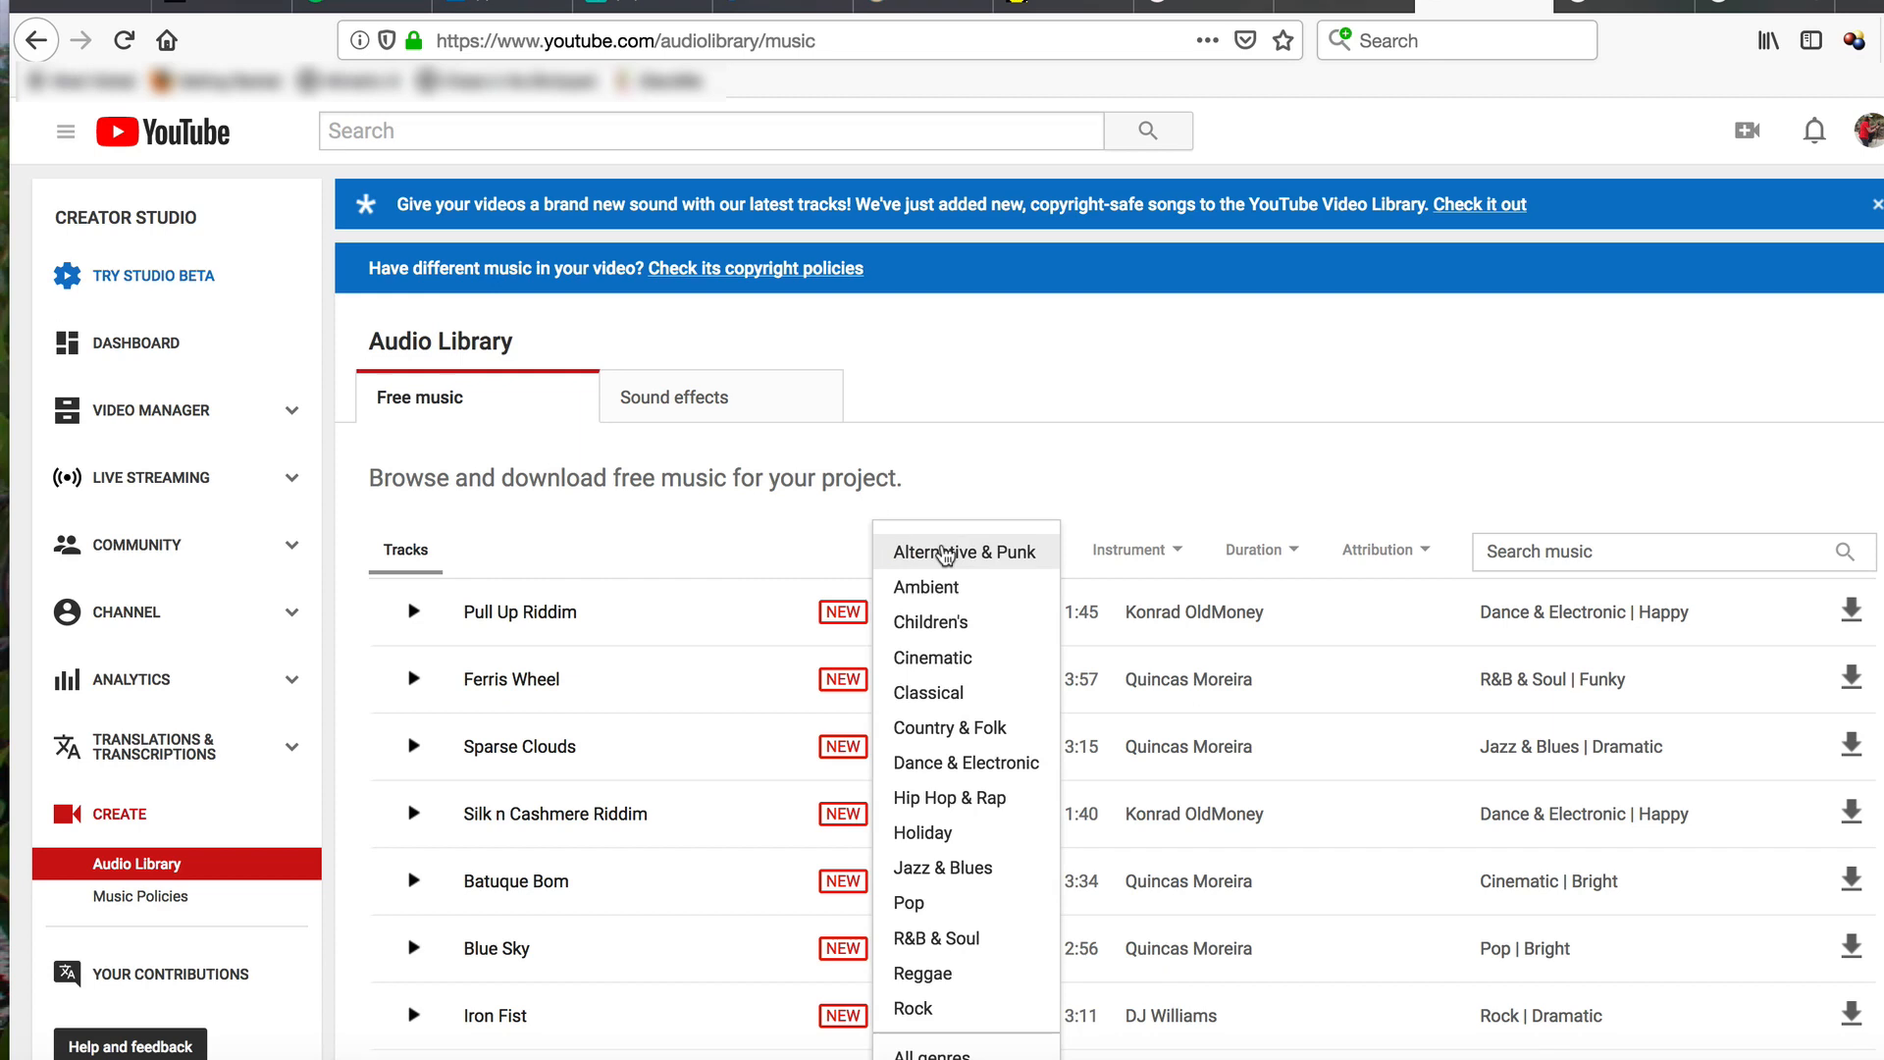
left_click(921, 588)
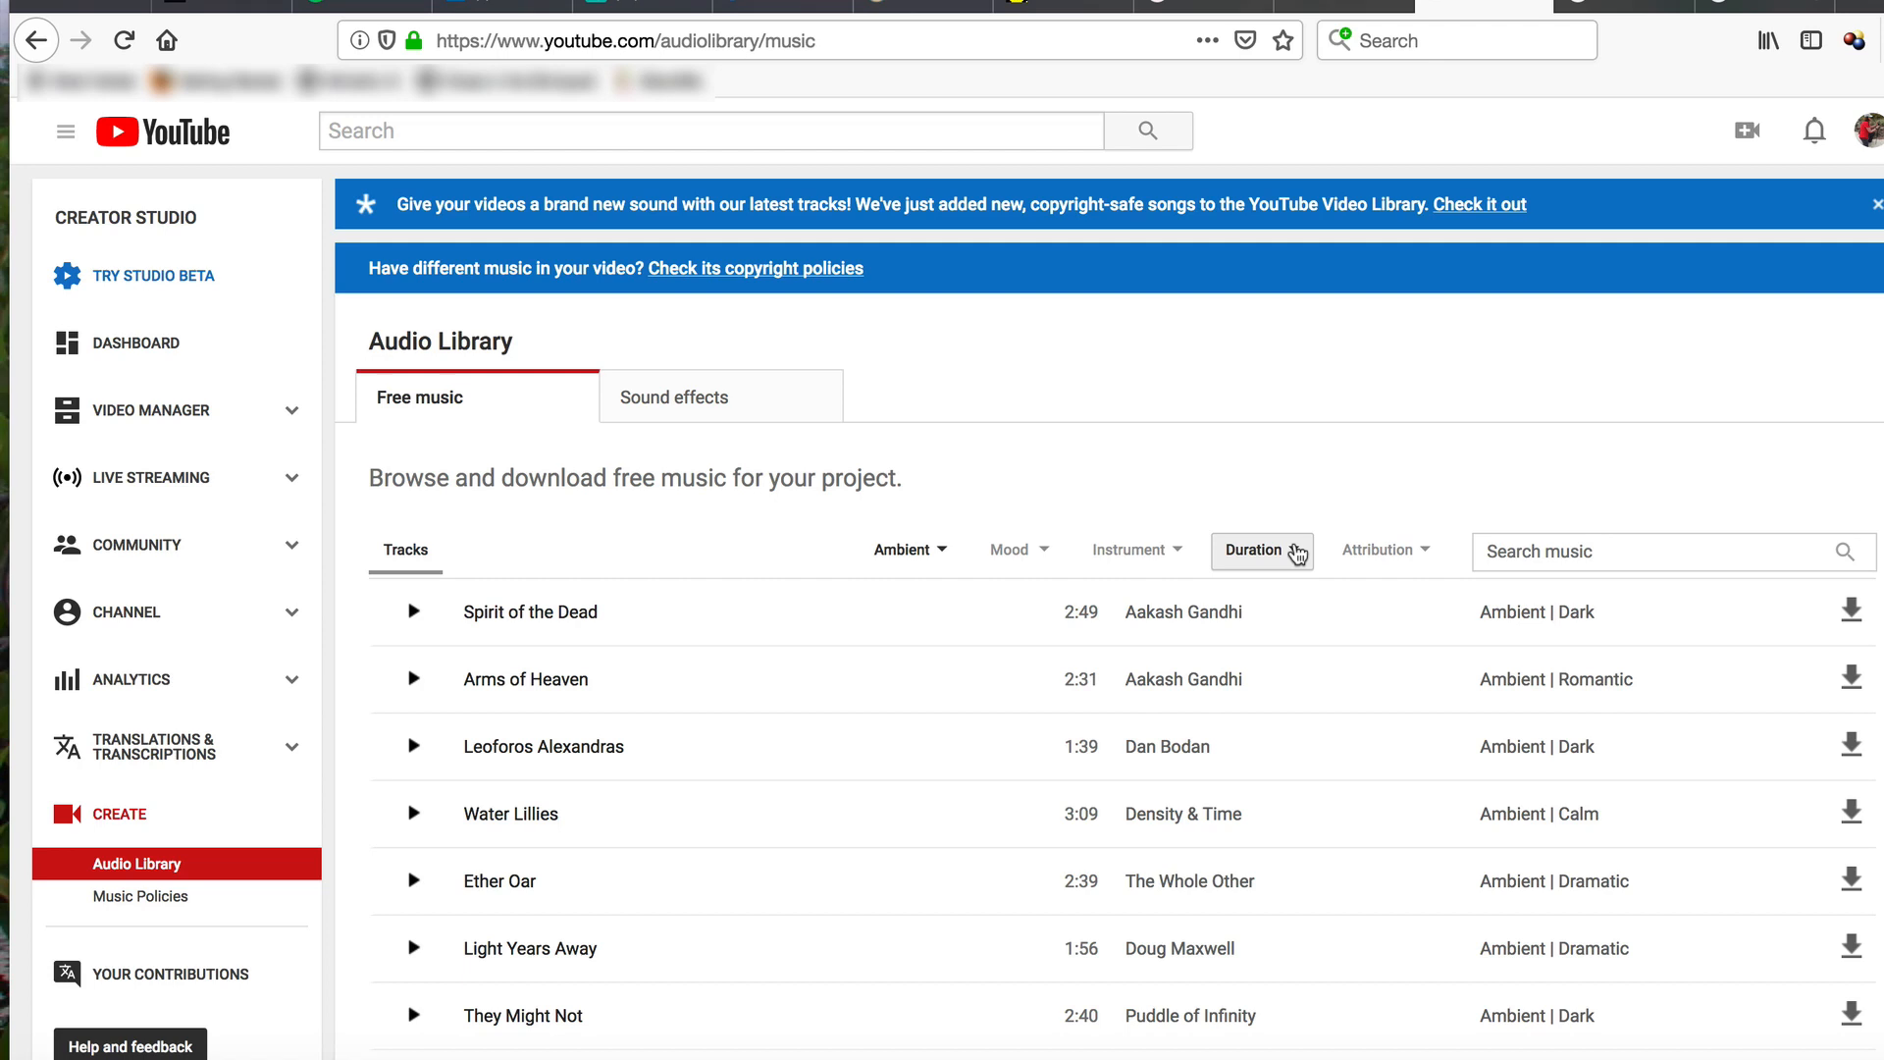
left_click(1296, 552)
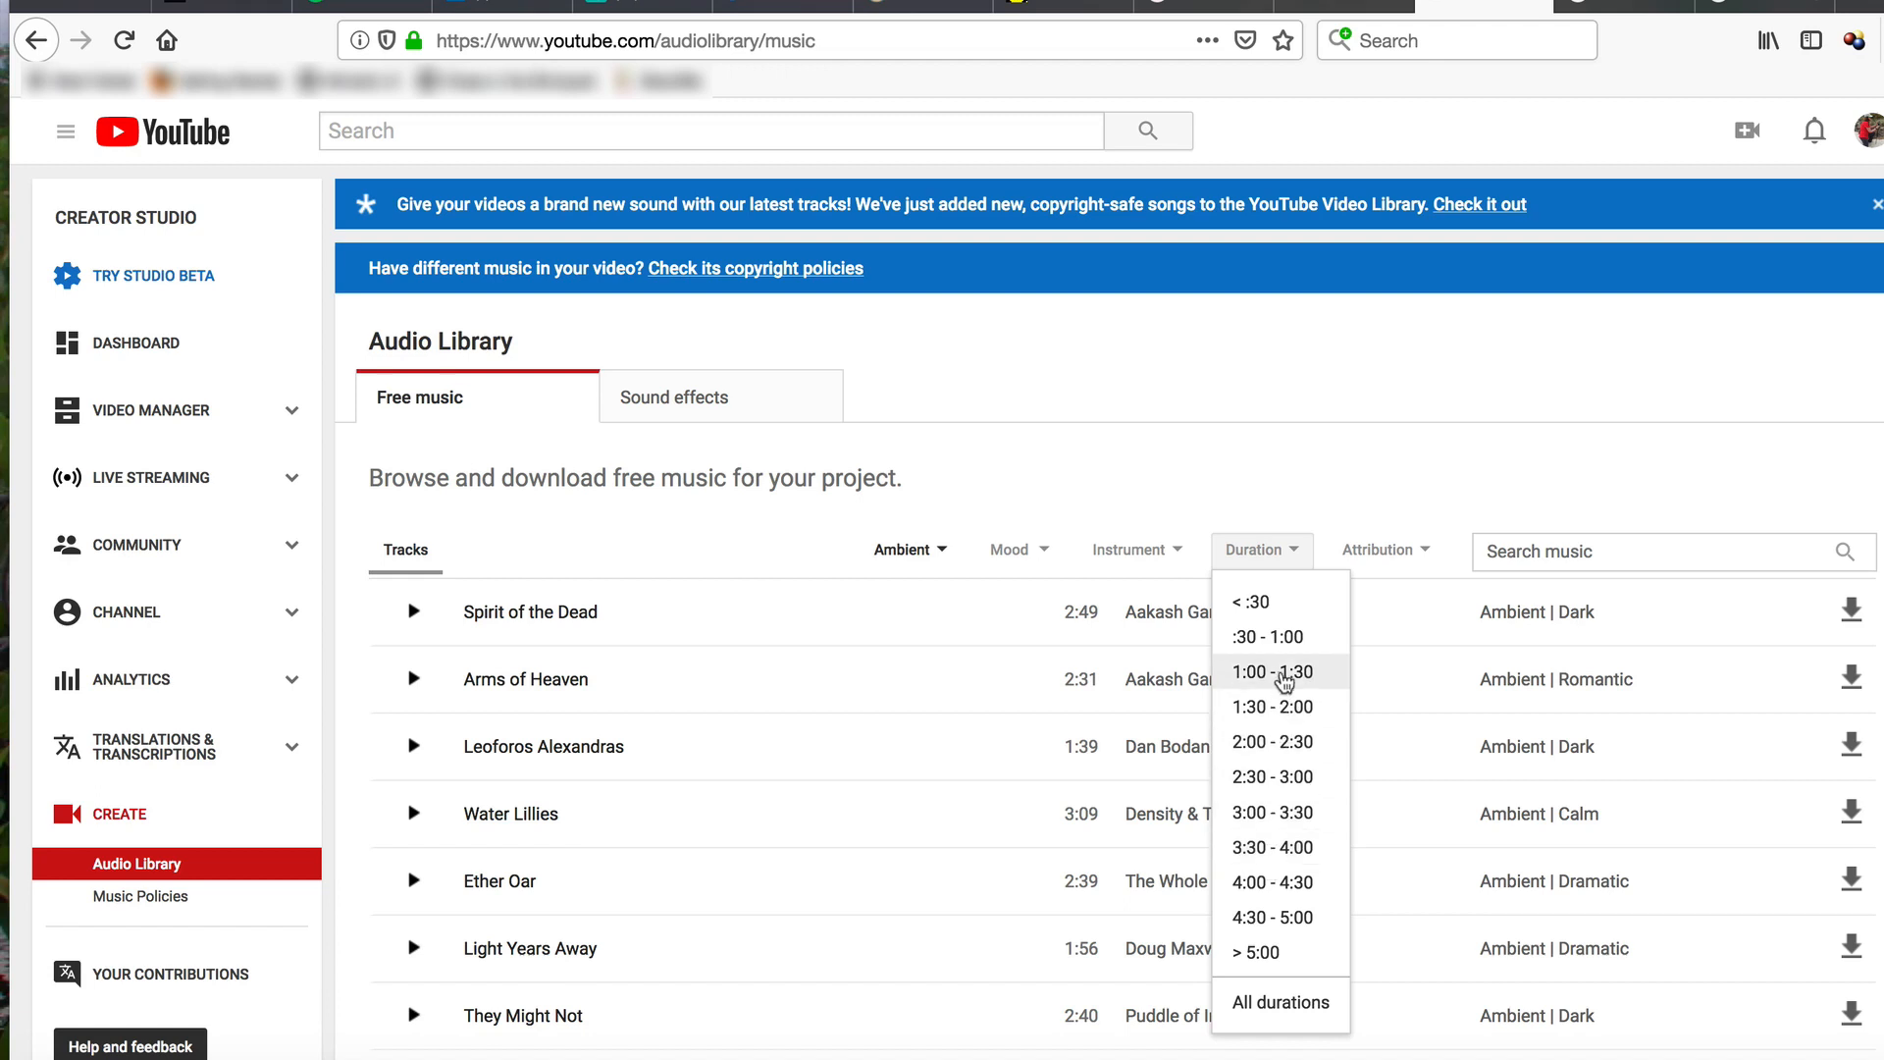
left_click(1286, 673)
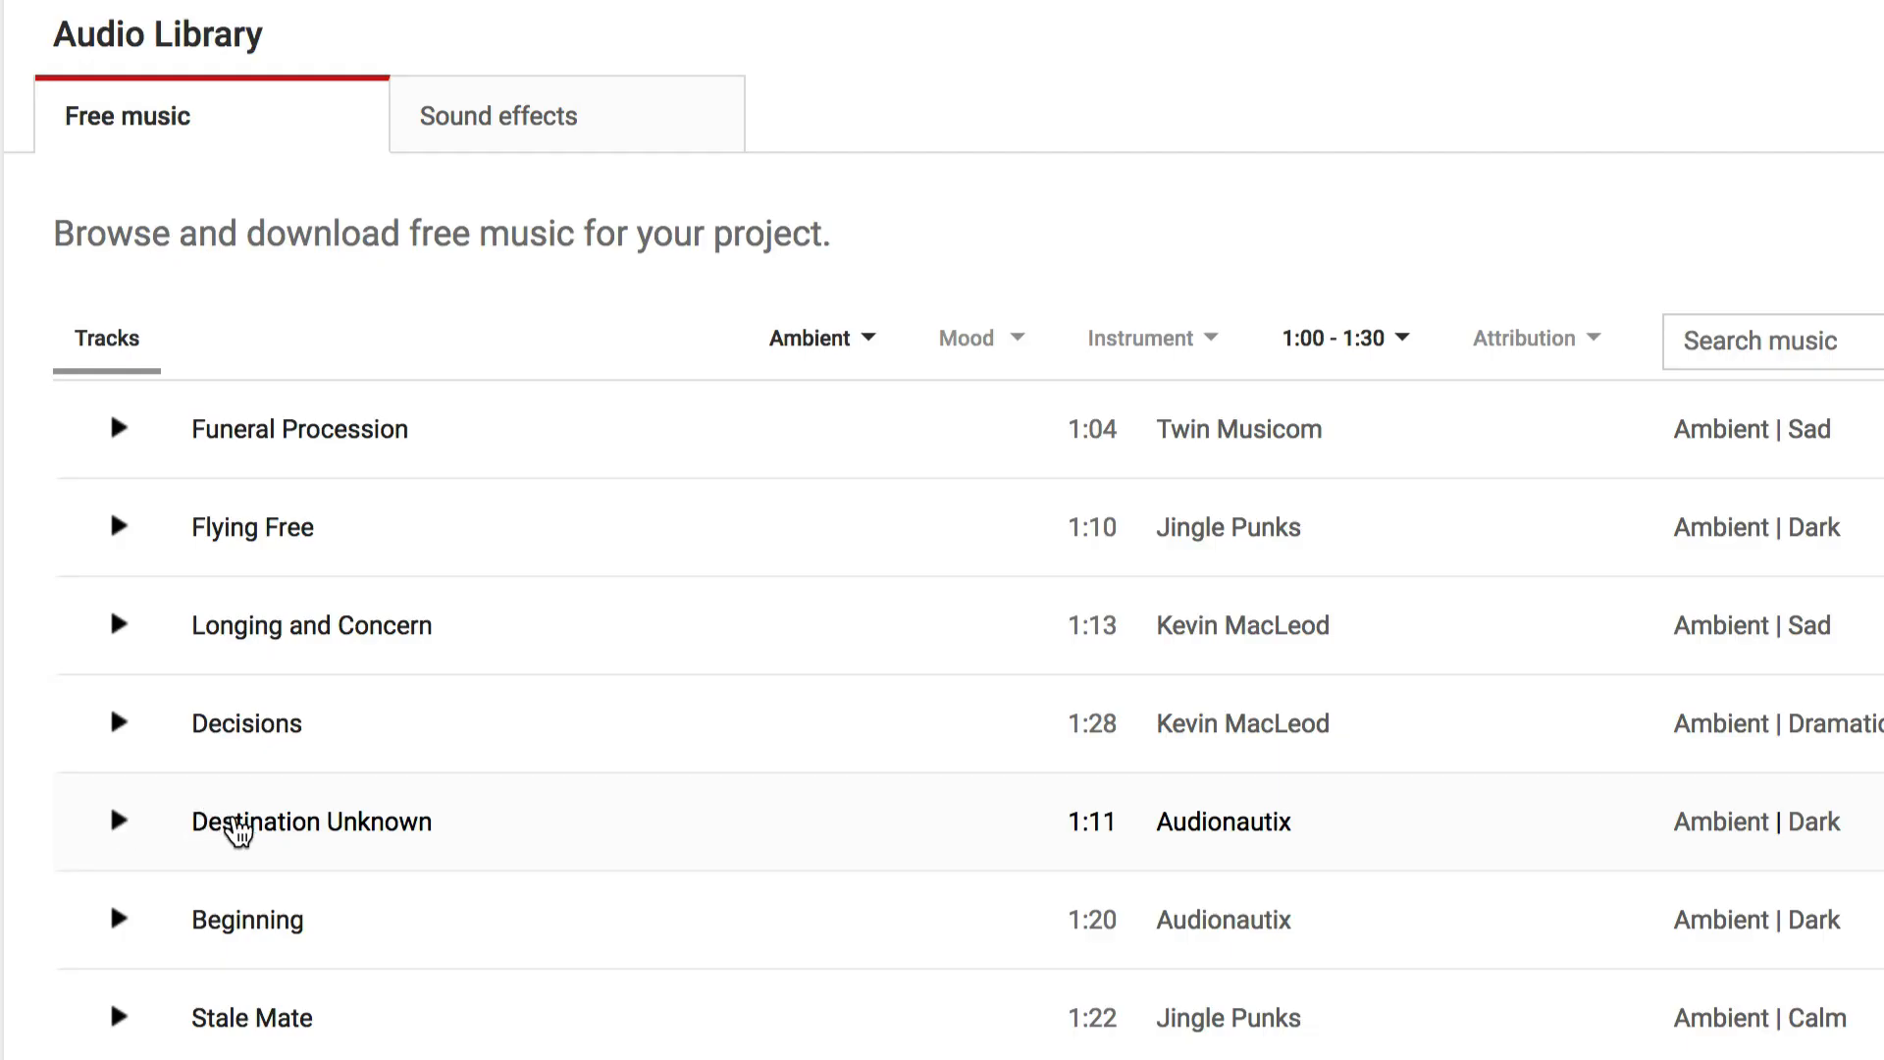
Show the licence details of Destination Unknown by Audionautix and preview the track
left_click(238, 830)
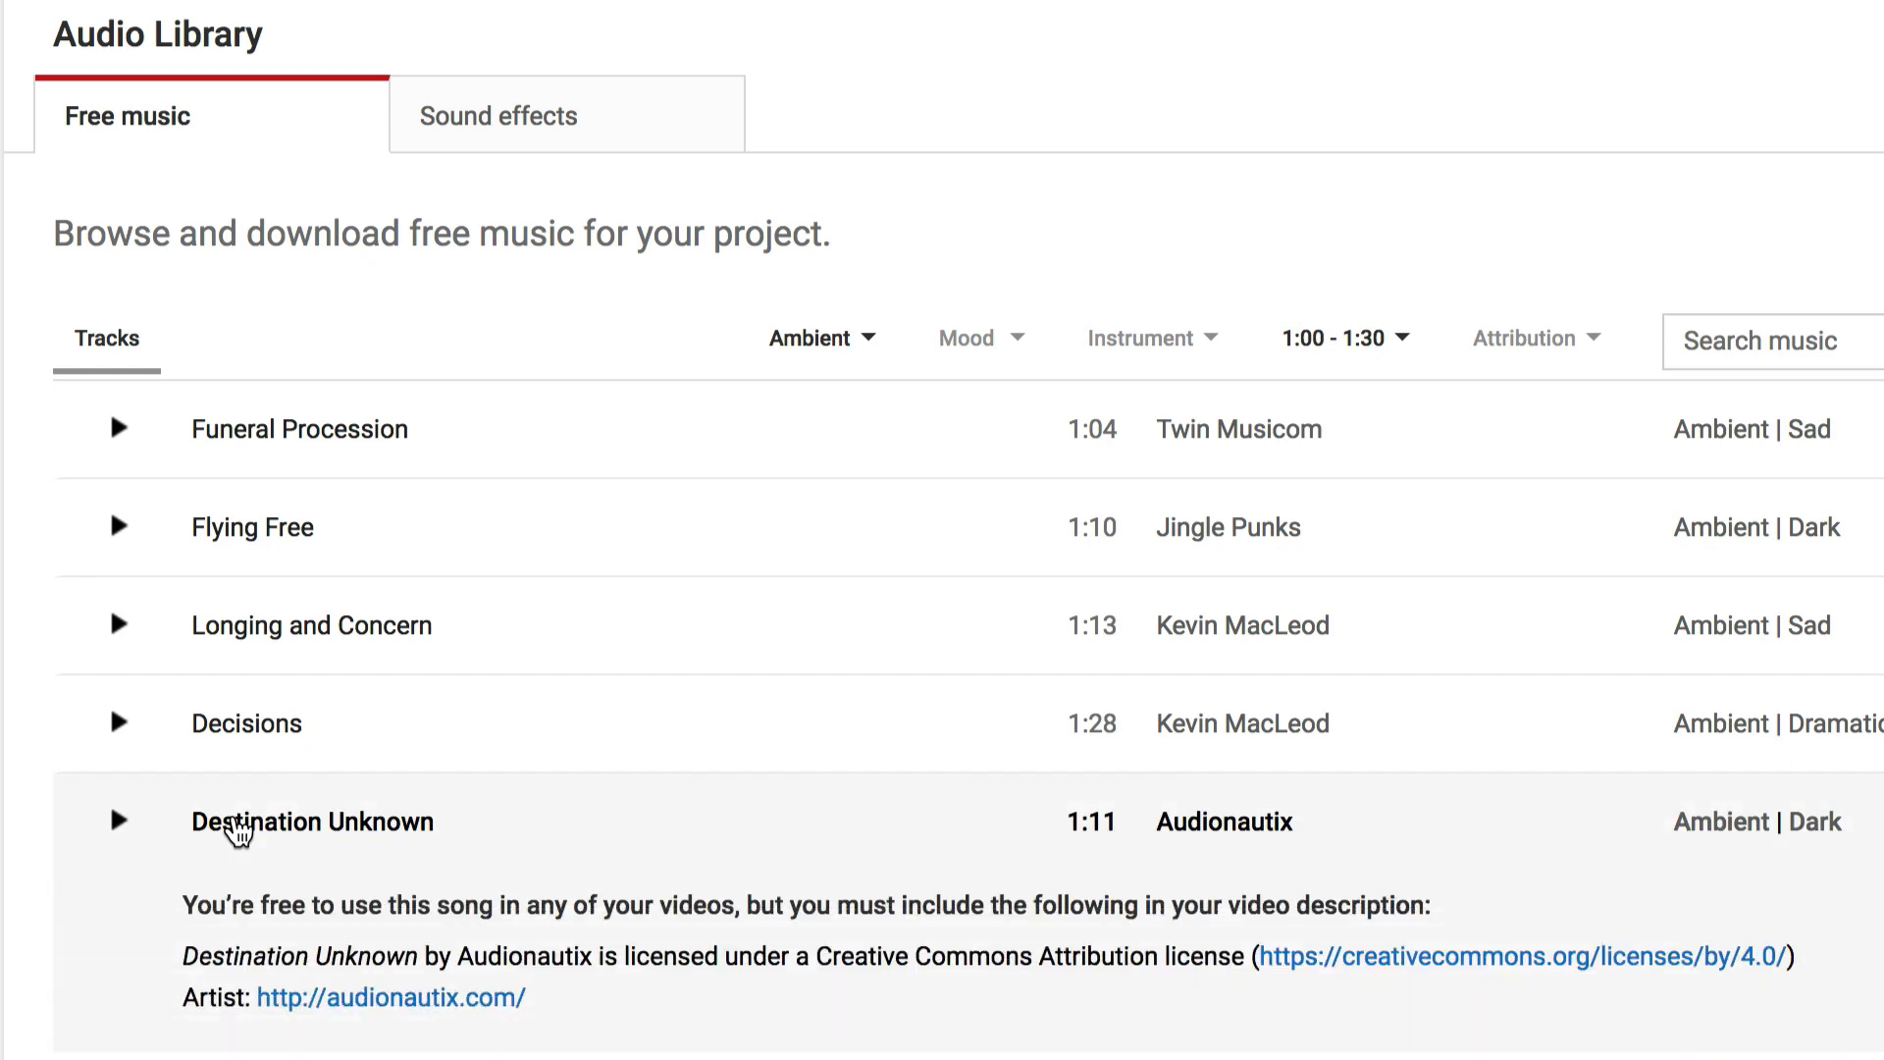
left_click(118, 822)
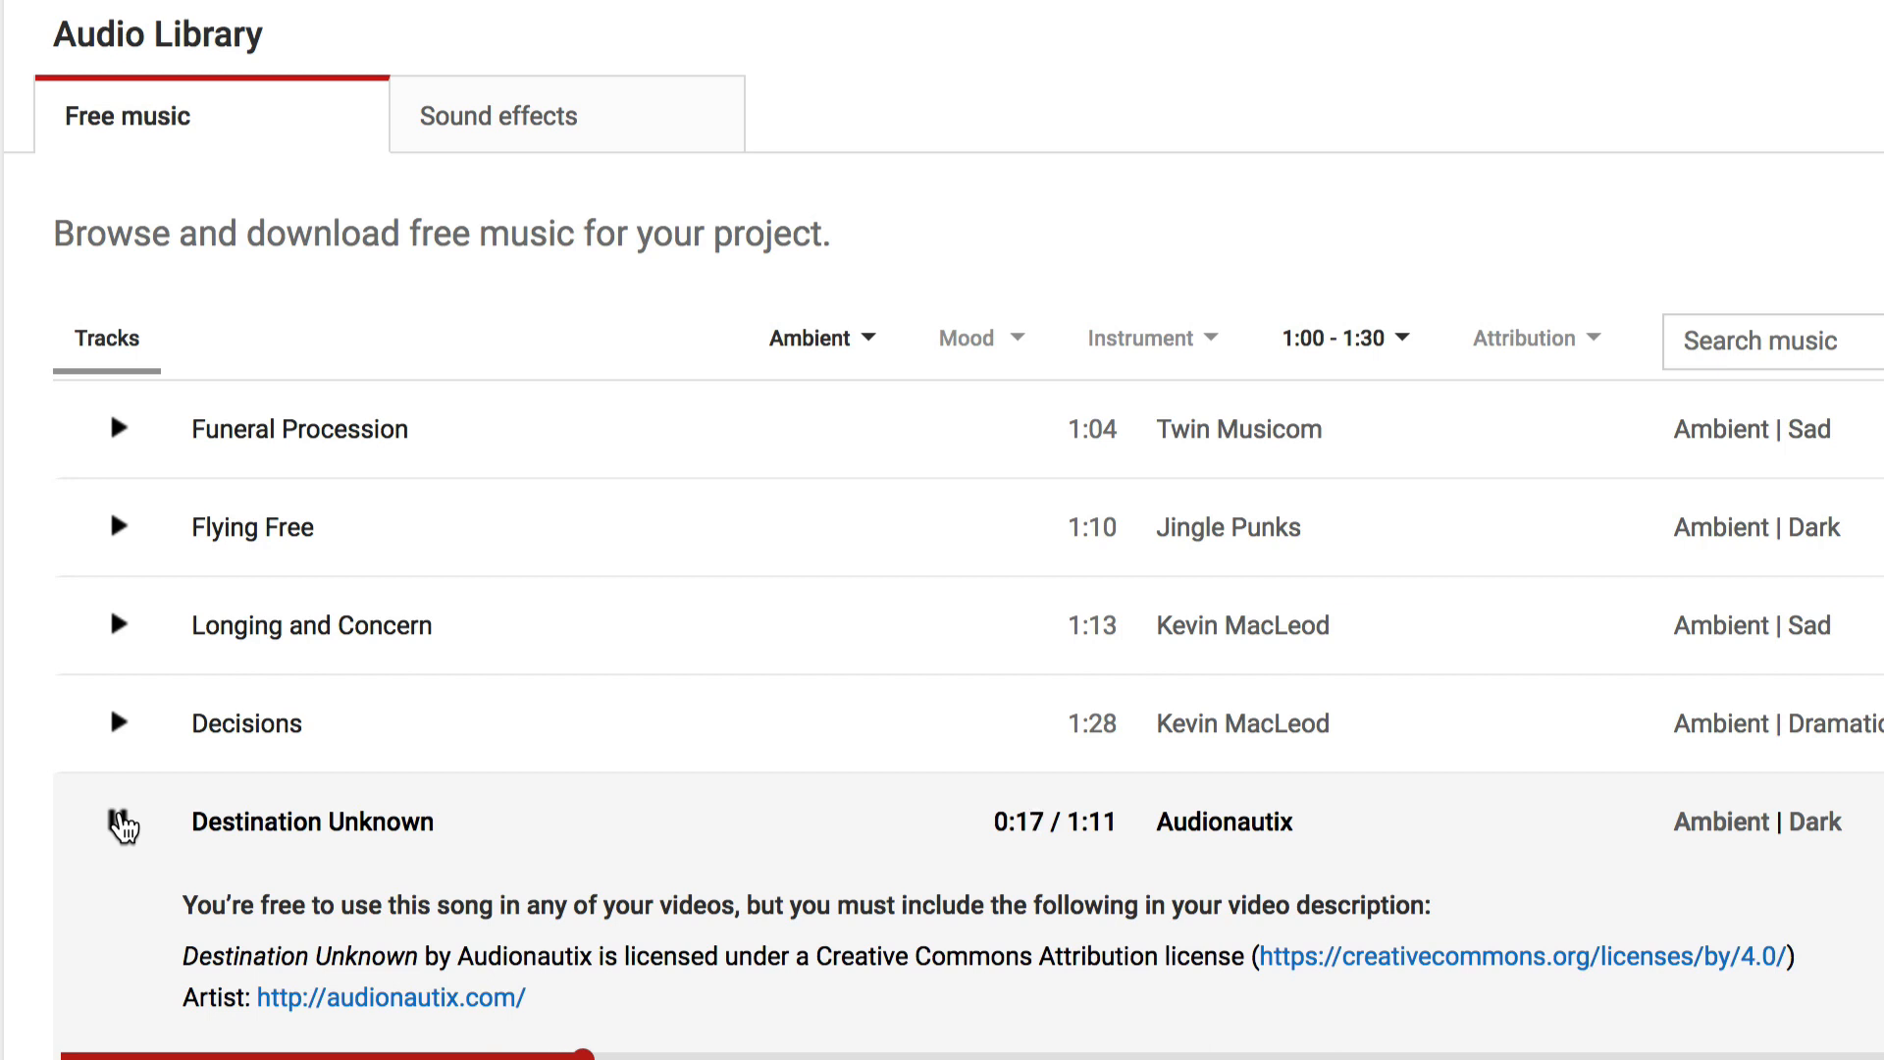
left_click(118, 822)
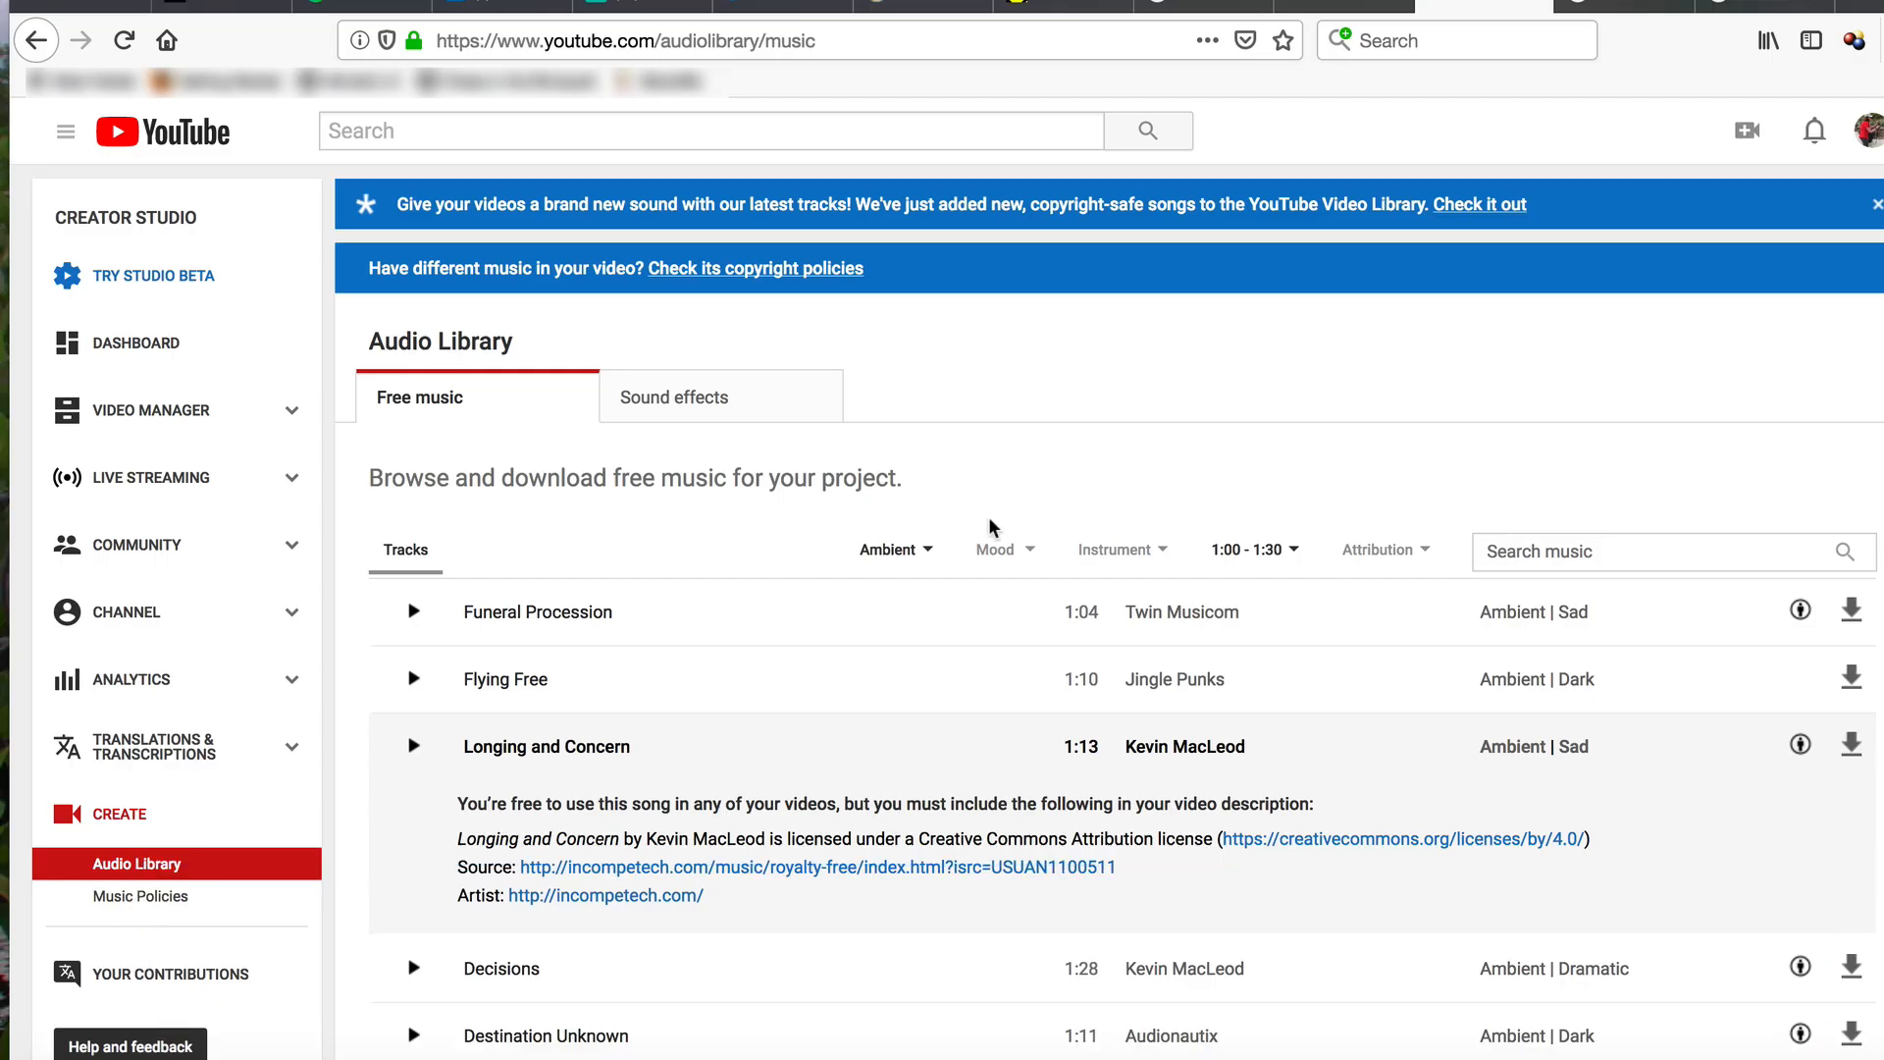
Limit the filtered music tracks to those with attribution not required and look over the list
left_click(1428, 551)
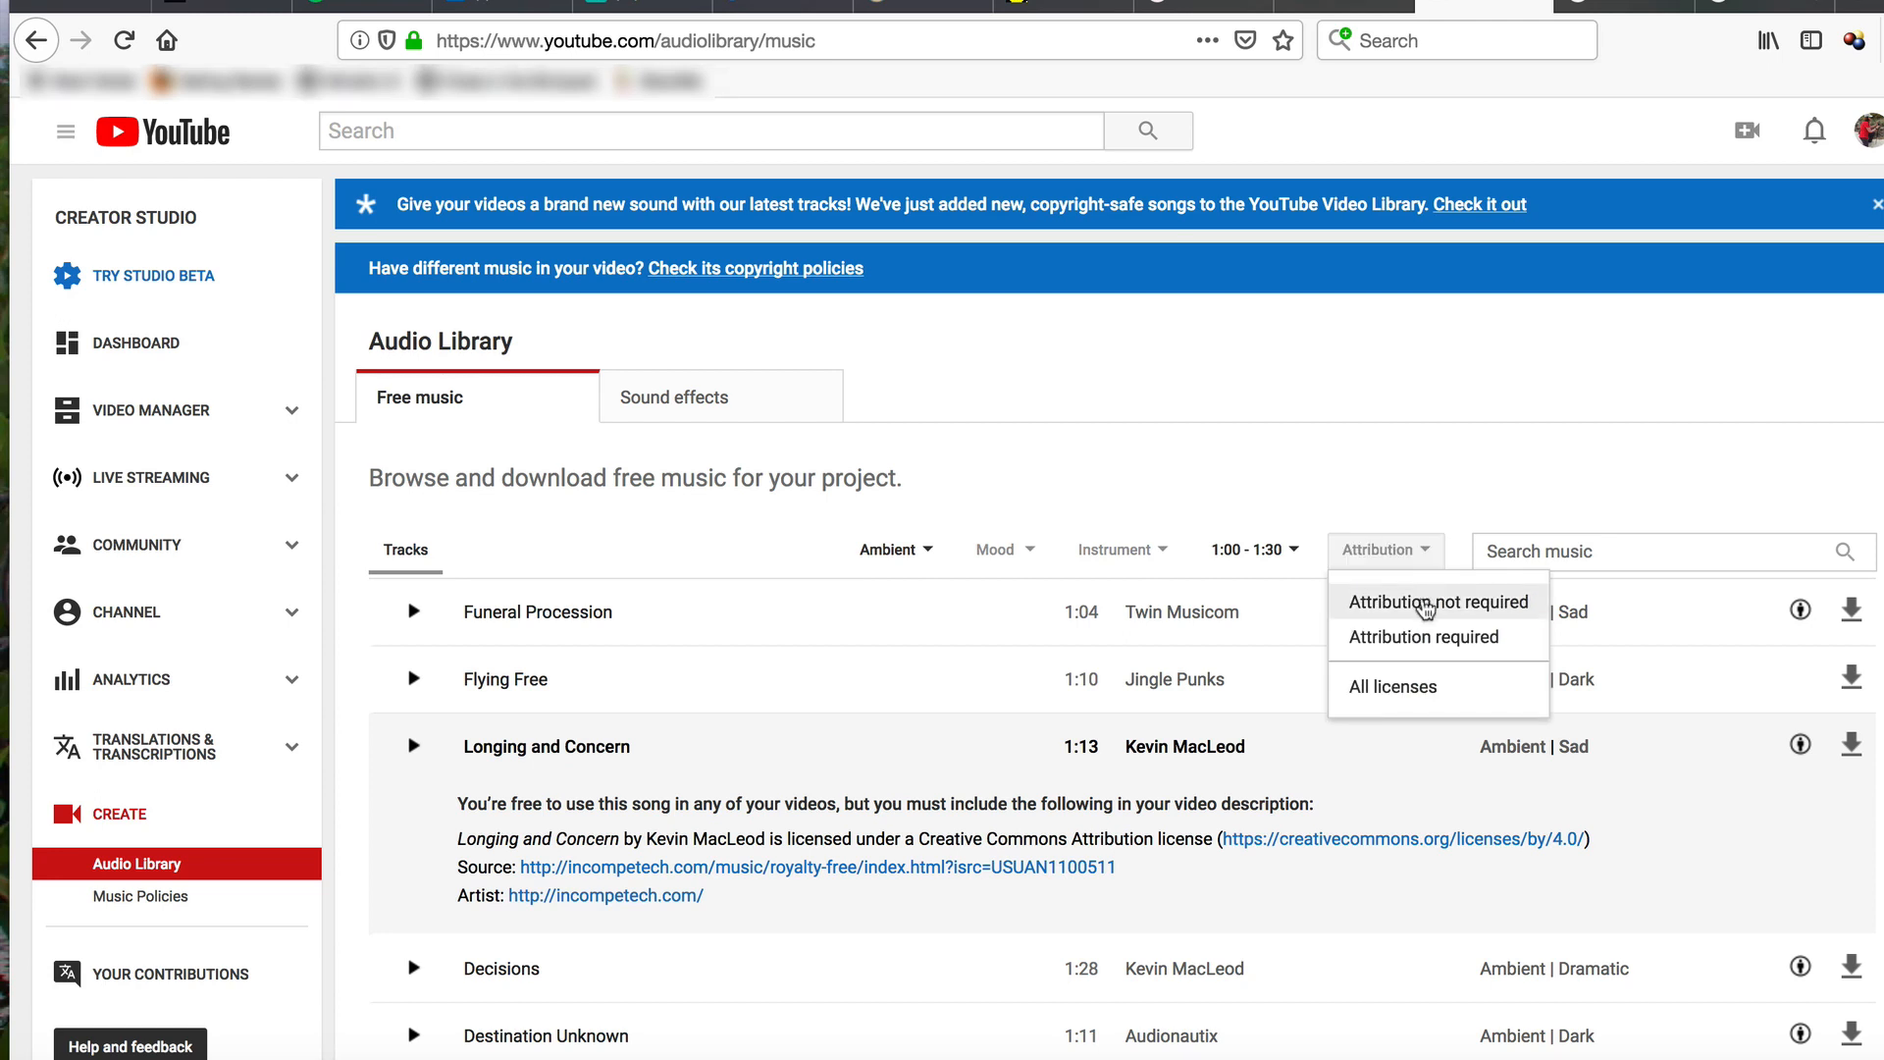
left_click(1424, 605)
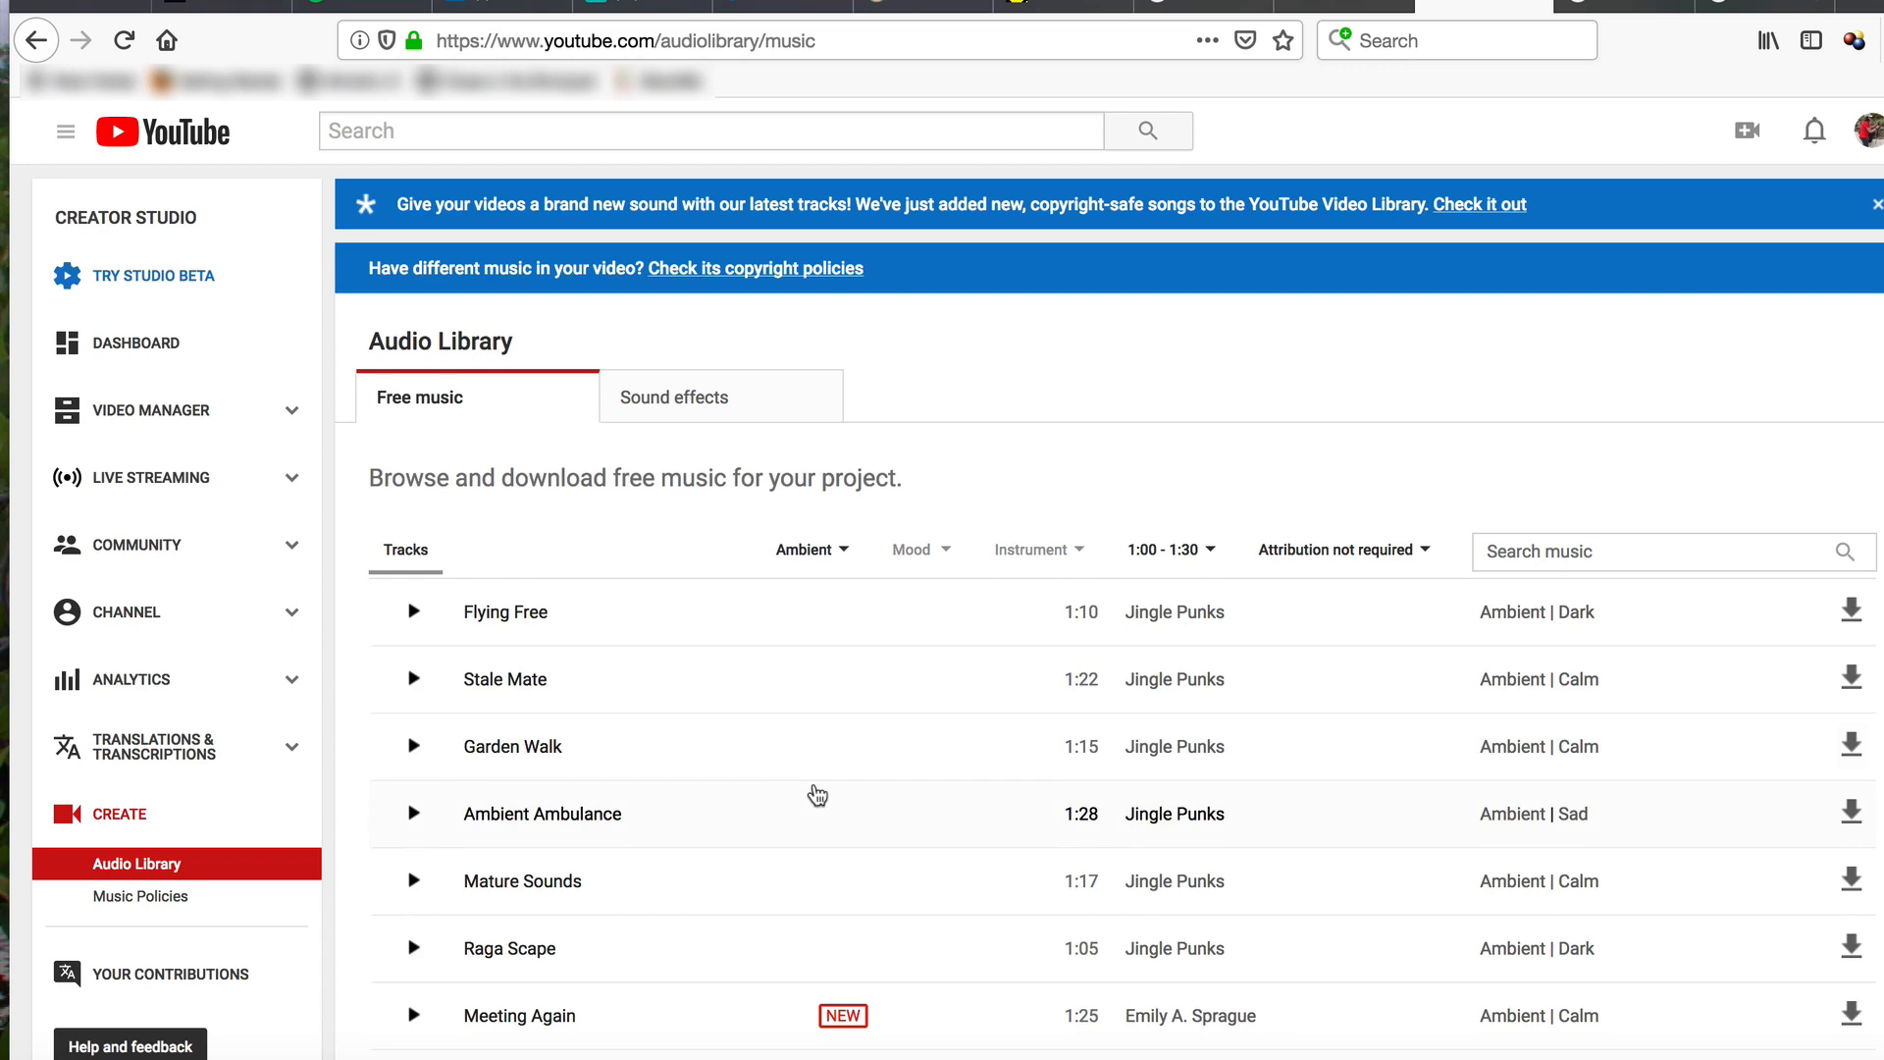
scroll(818, 795, "down", 2)
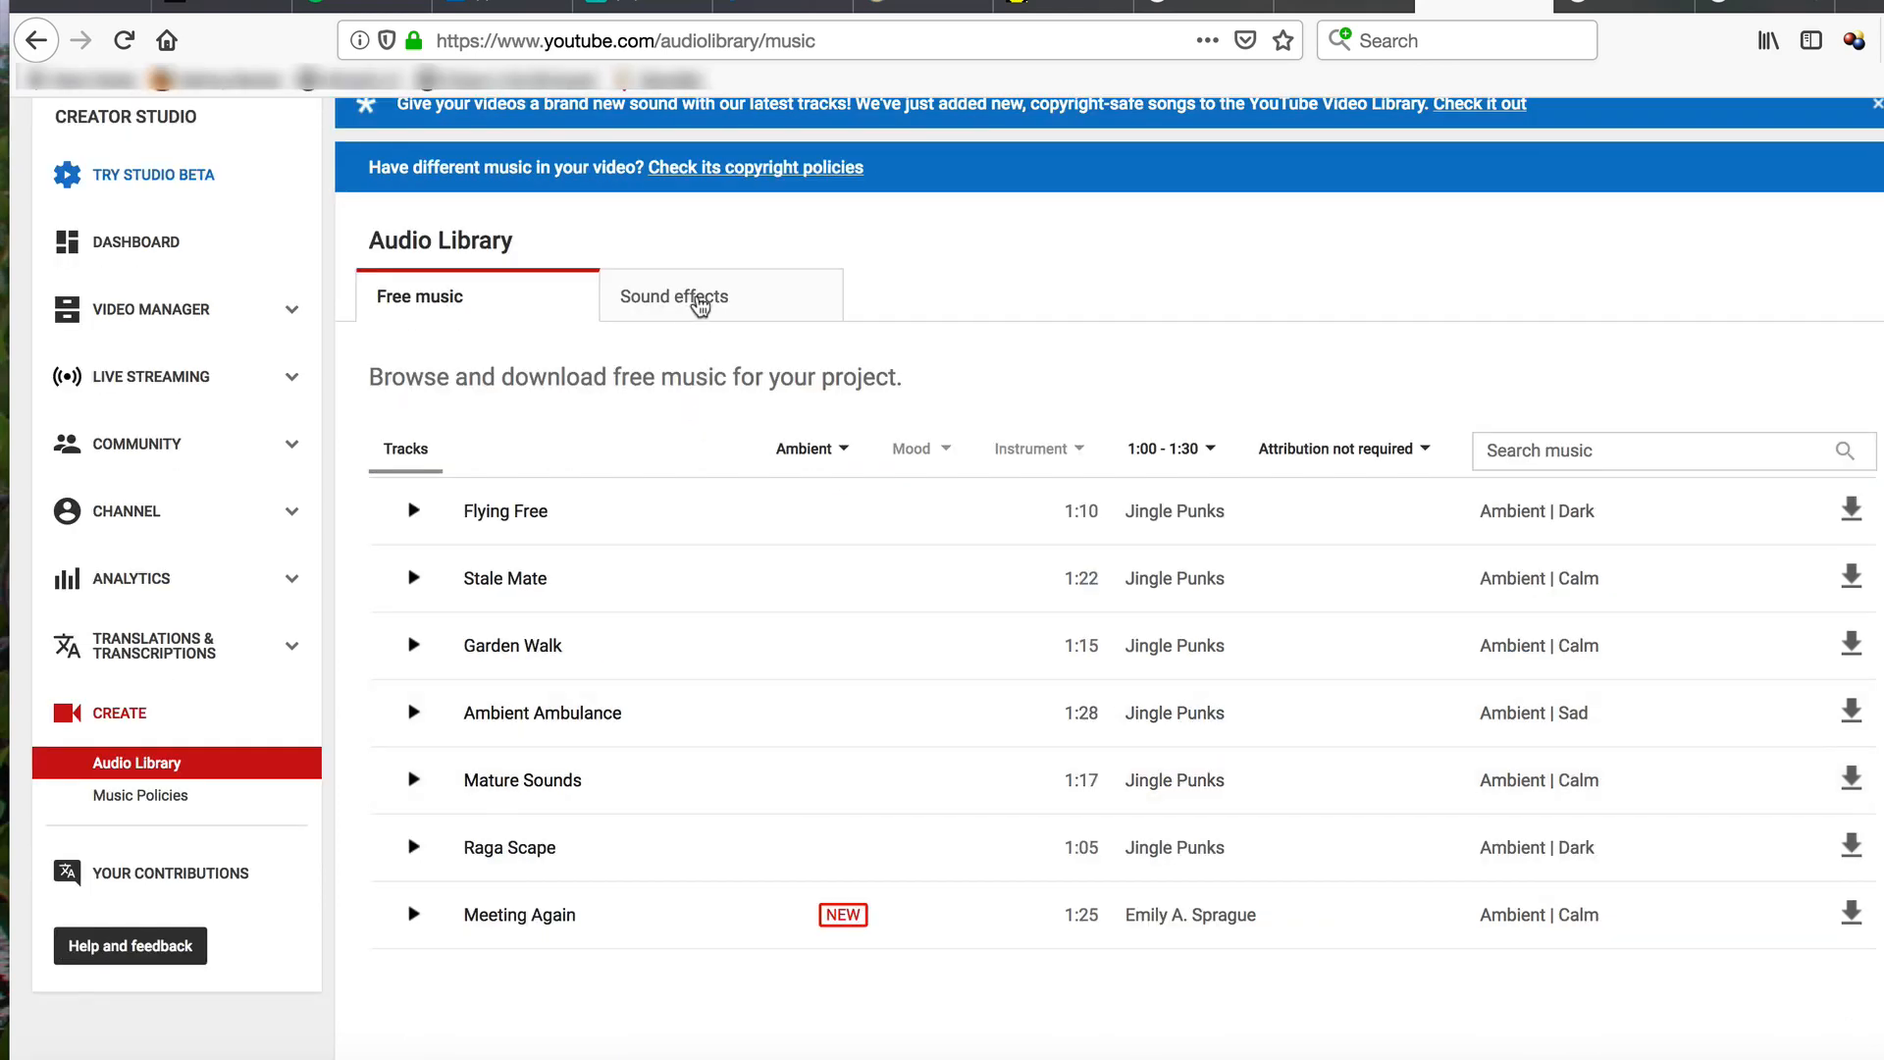
View the sound effect categories and search the sound effects for "crickets"
left_click(700, 305)
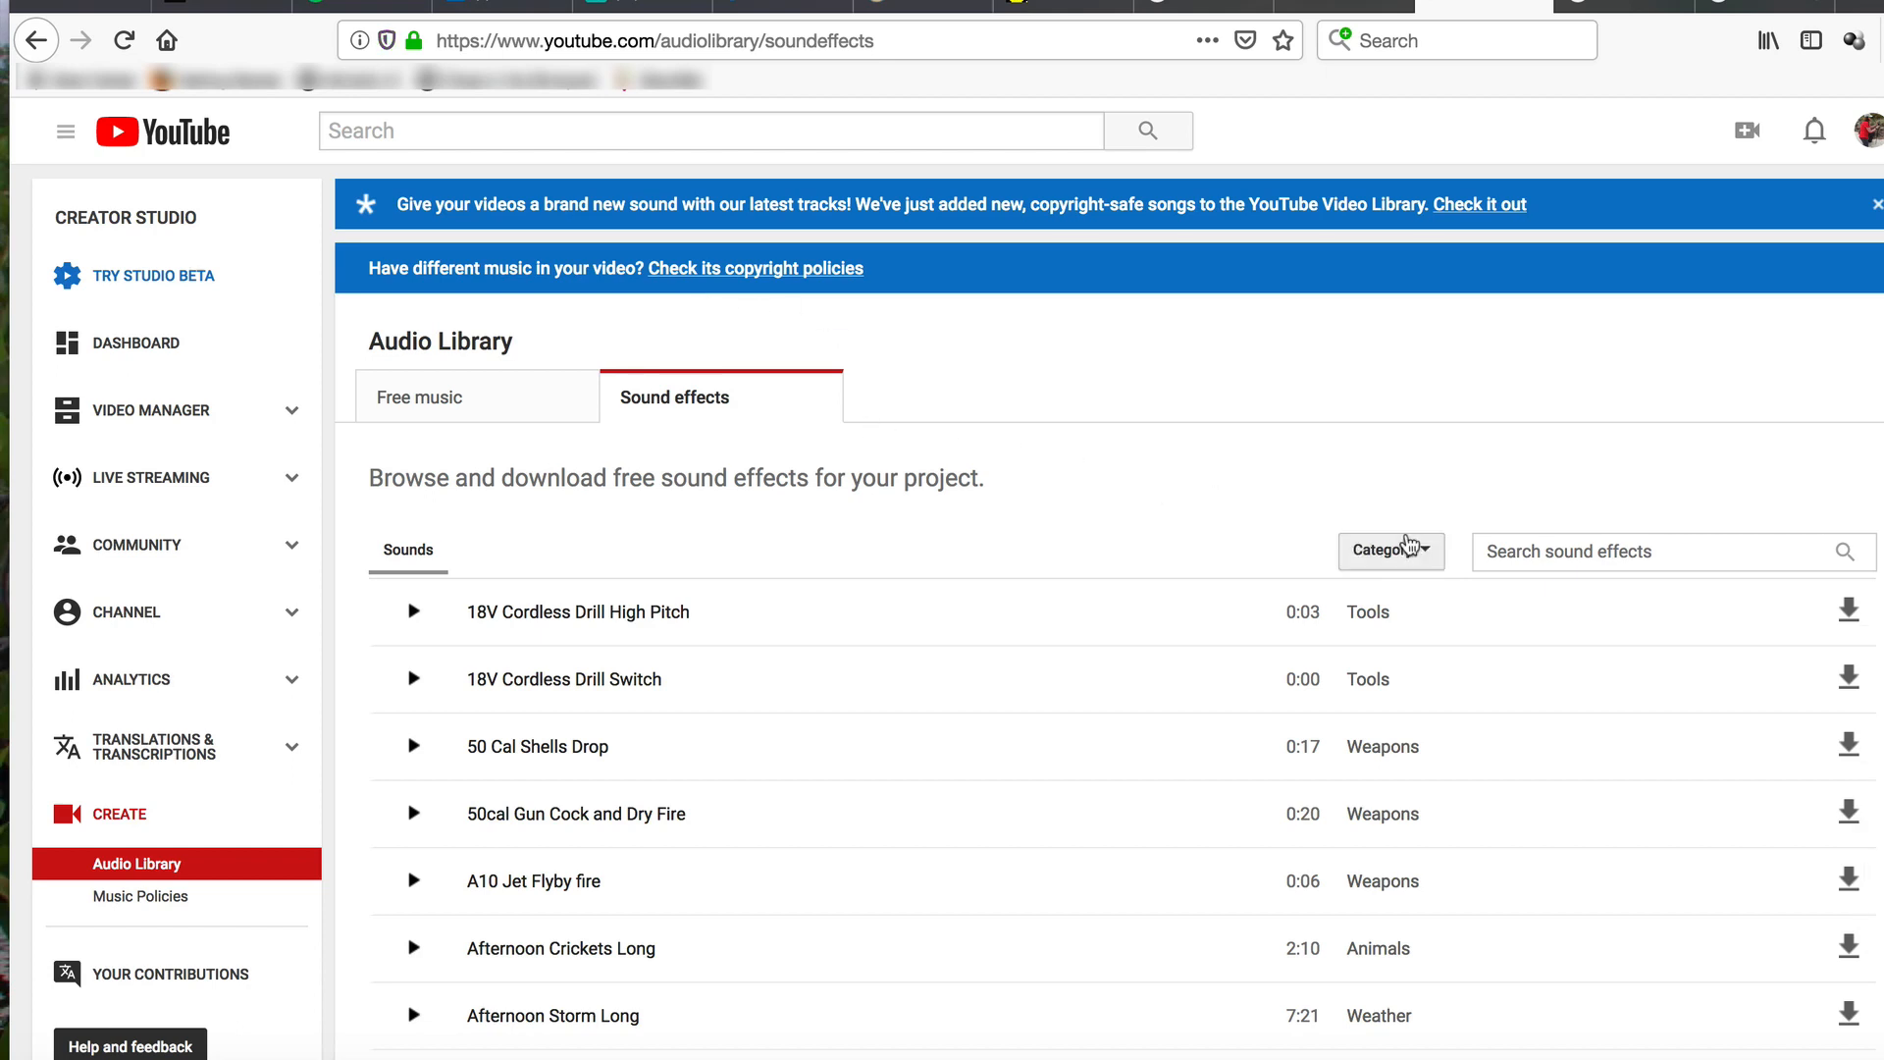
left_click(1426, 551)
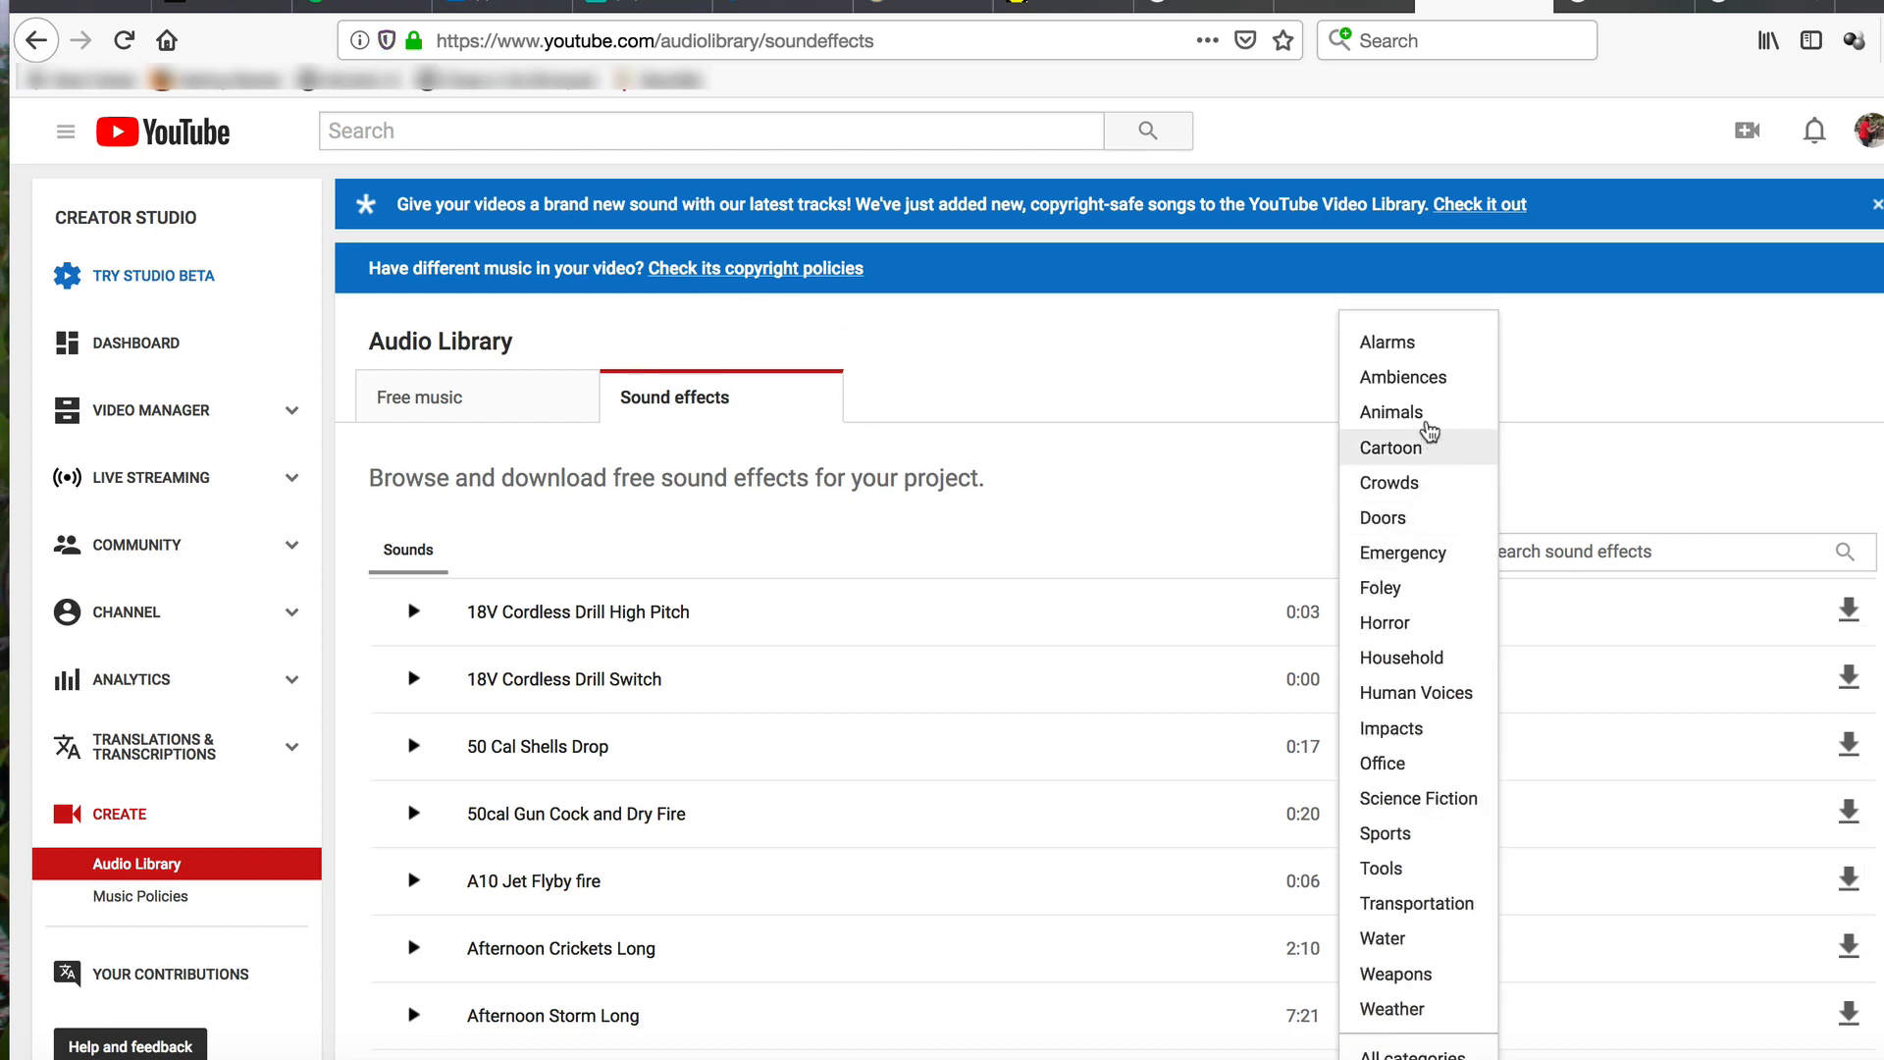
left_click(1519, 551)
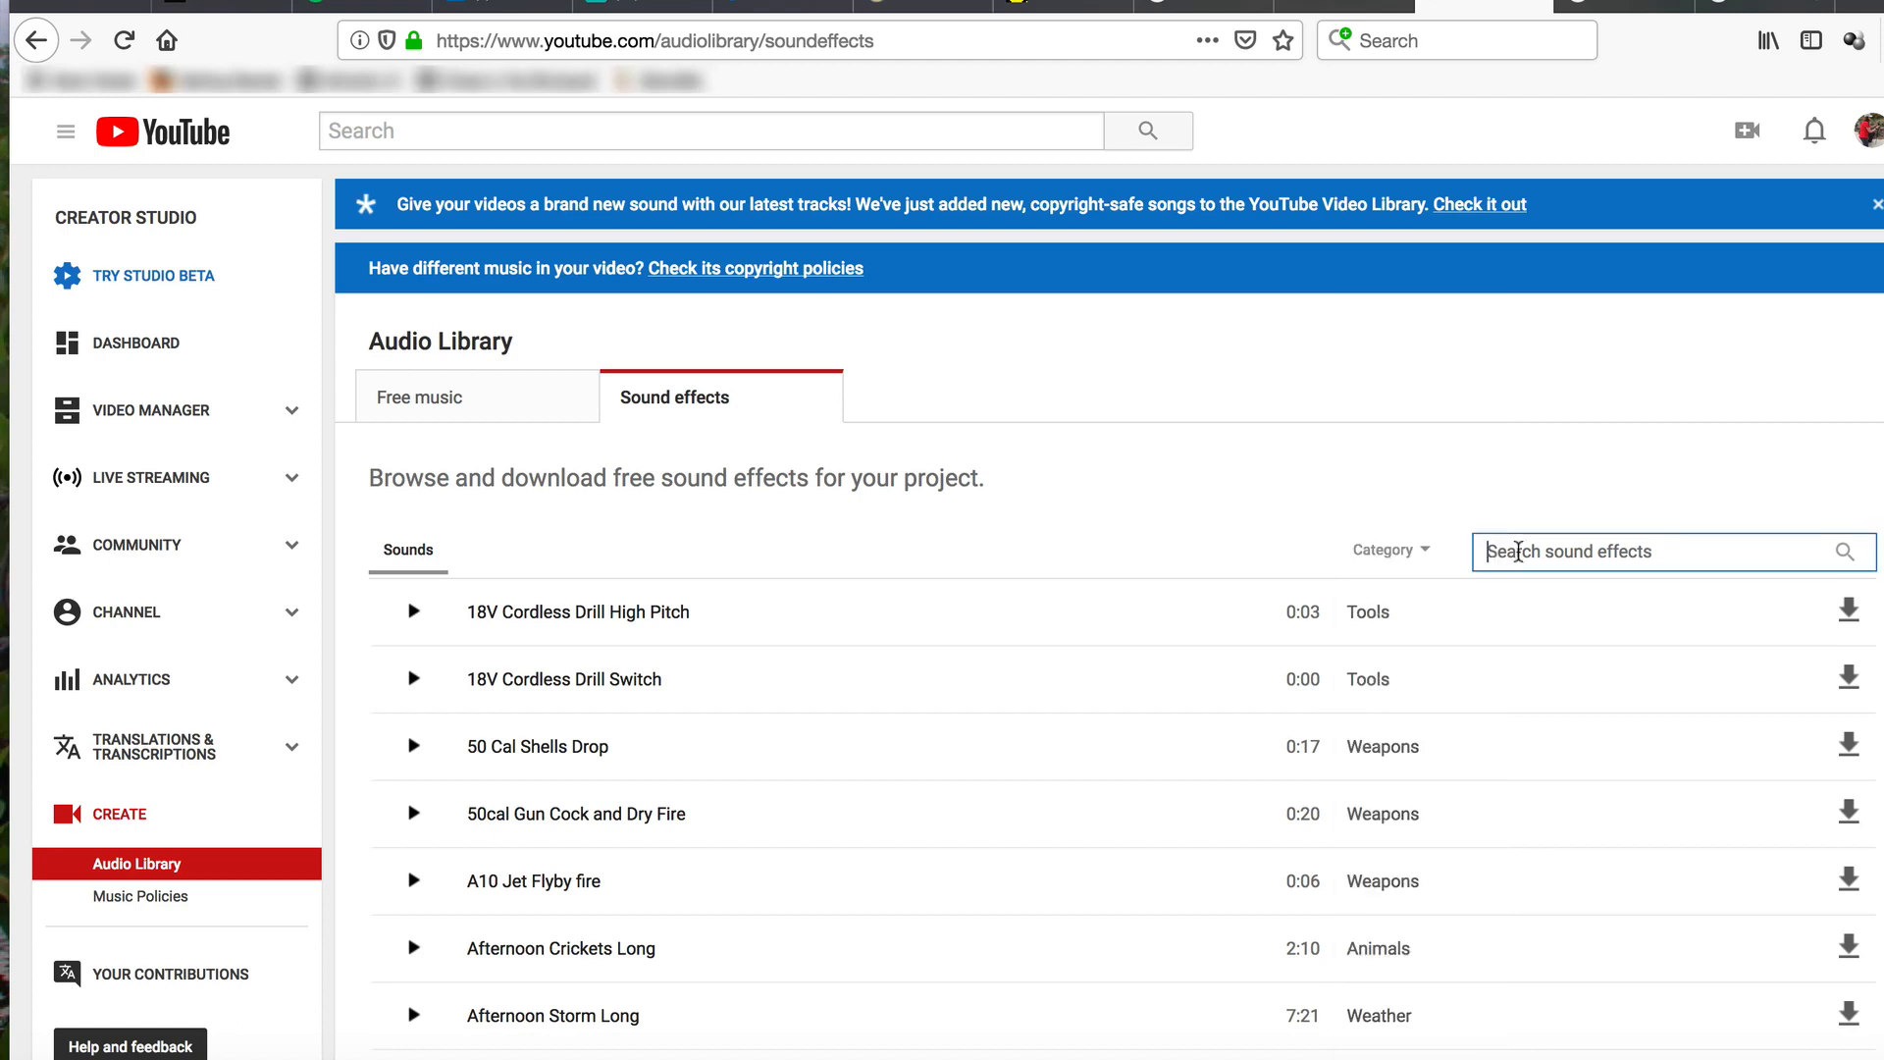
type("crick")
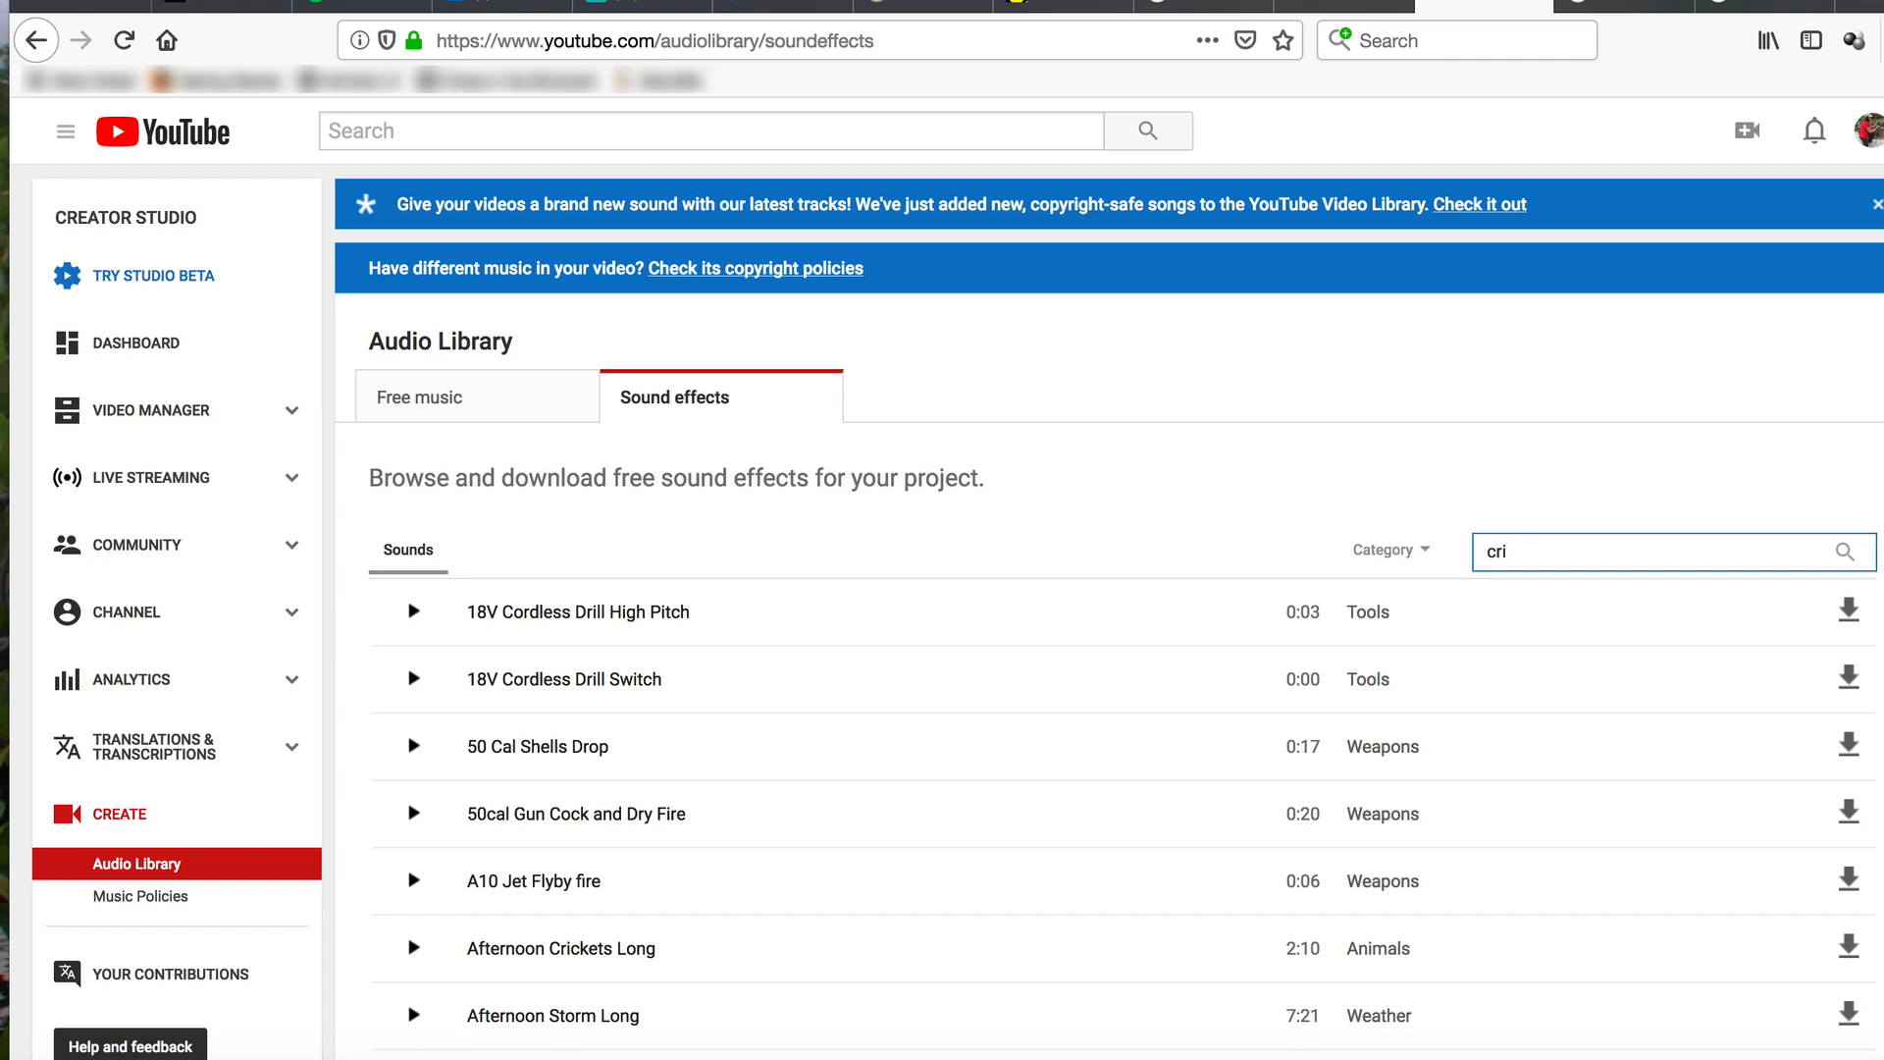
type("ets")
key("Return")
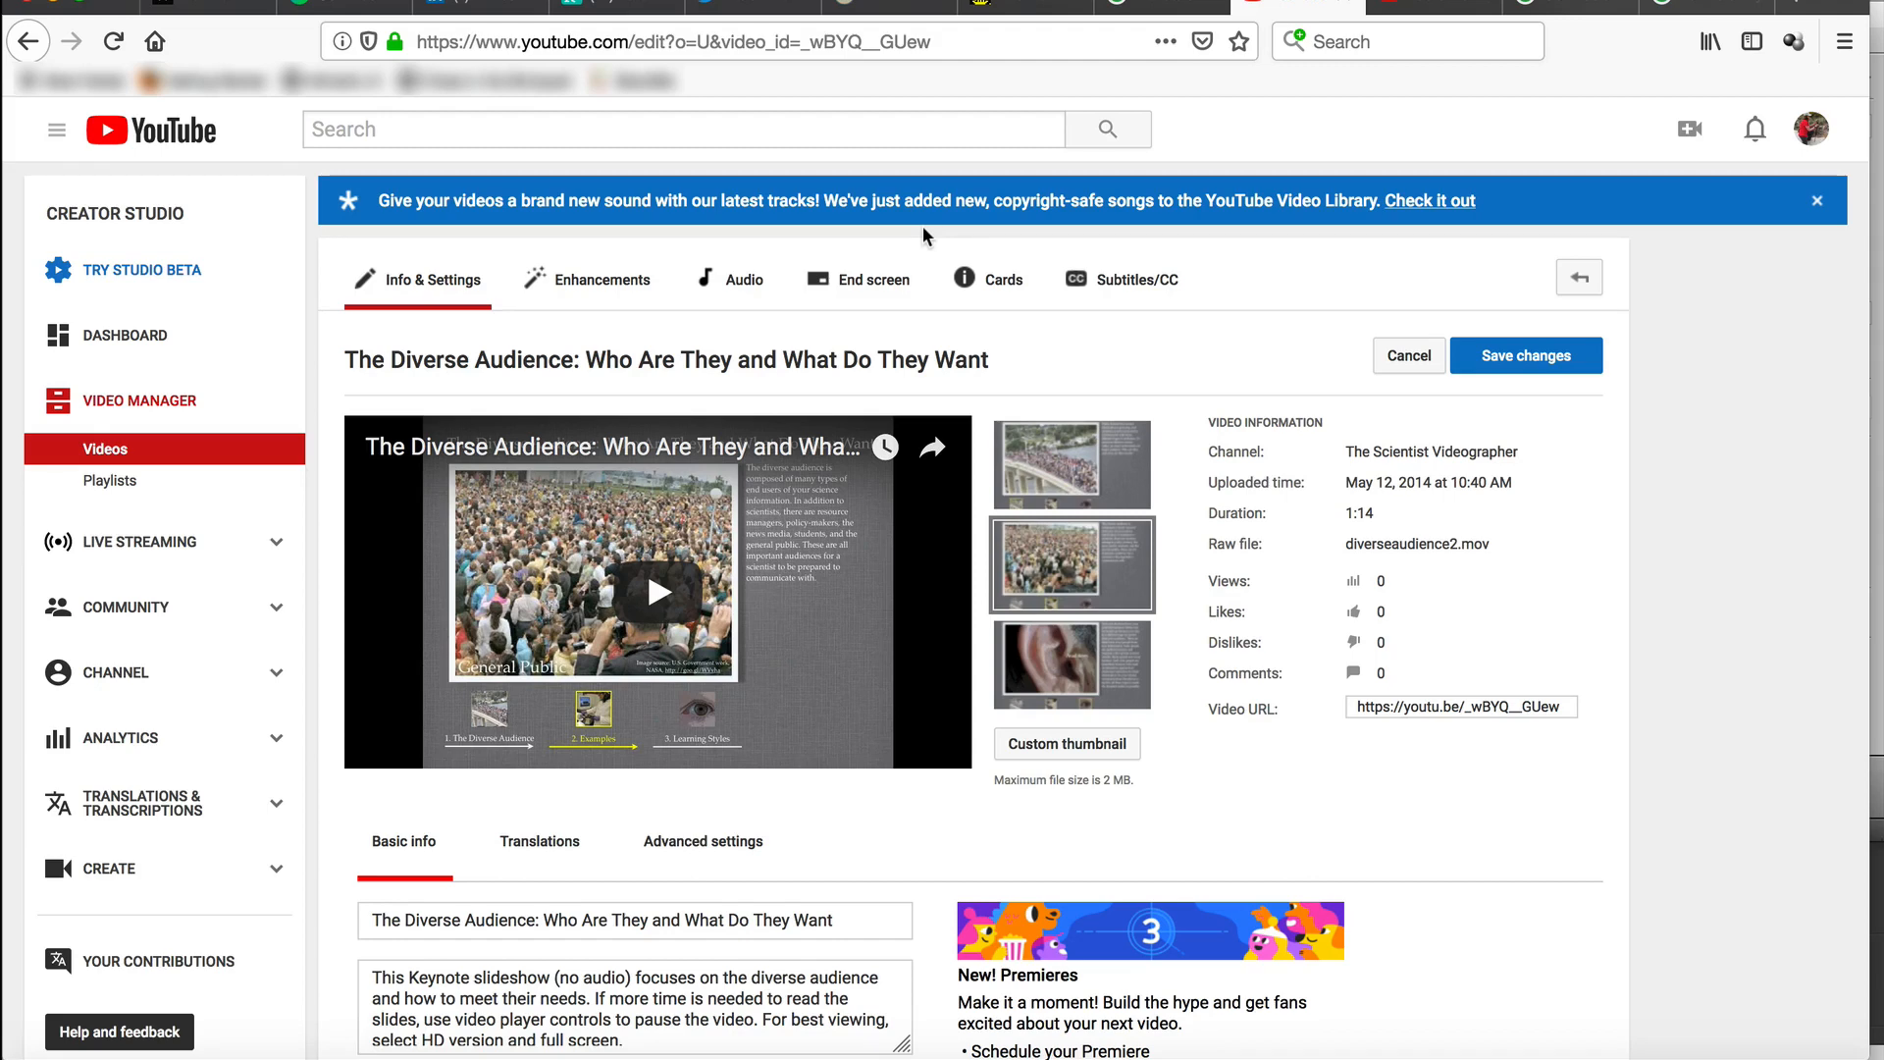
Open the audio editing page of the video "The Diverse Audience" and bring up its list of available tracks
left_click(745, 284)
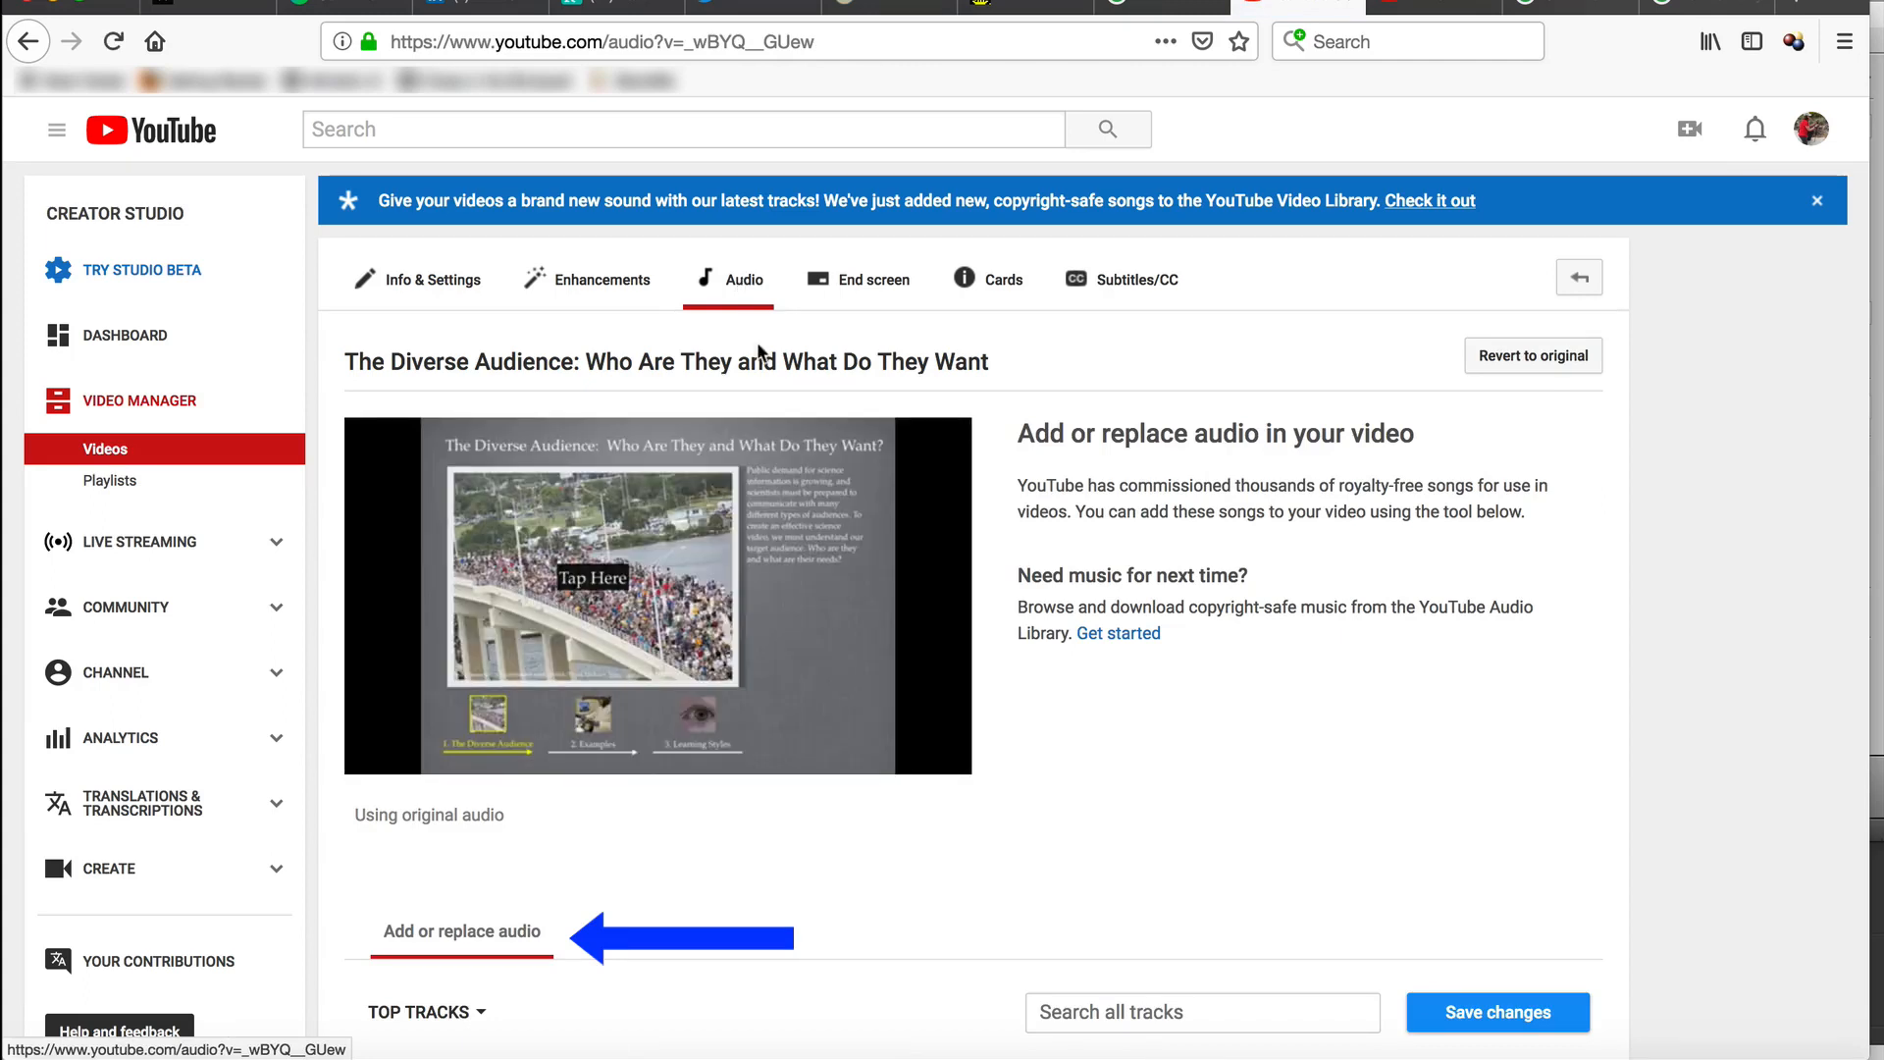
scroll(780, 822, "down", 2)
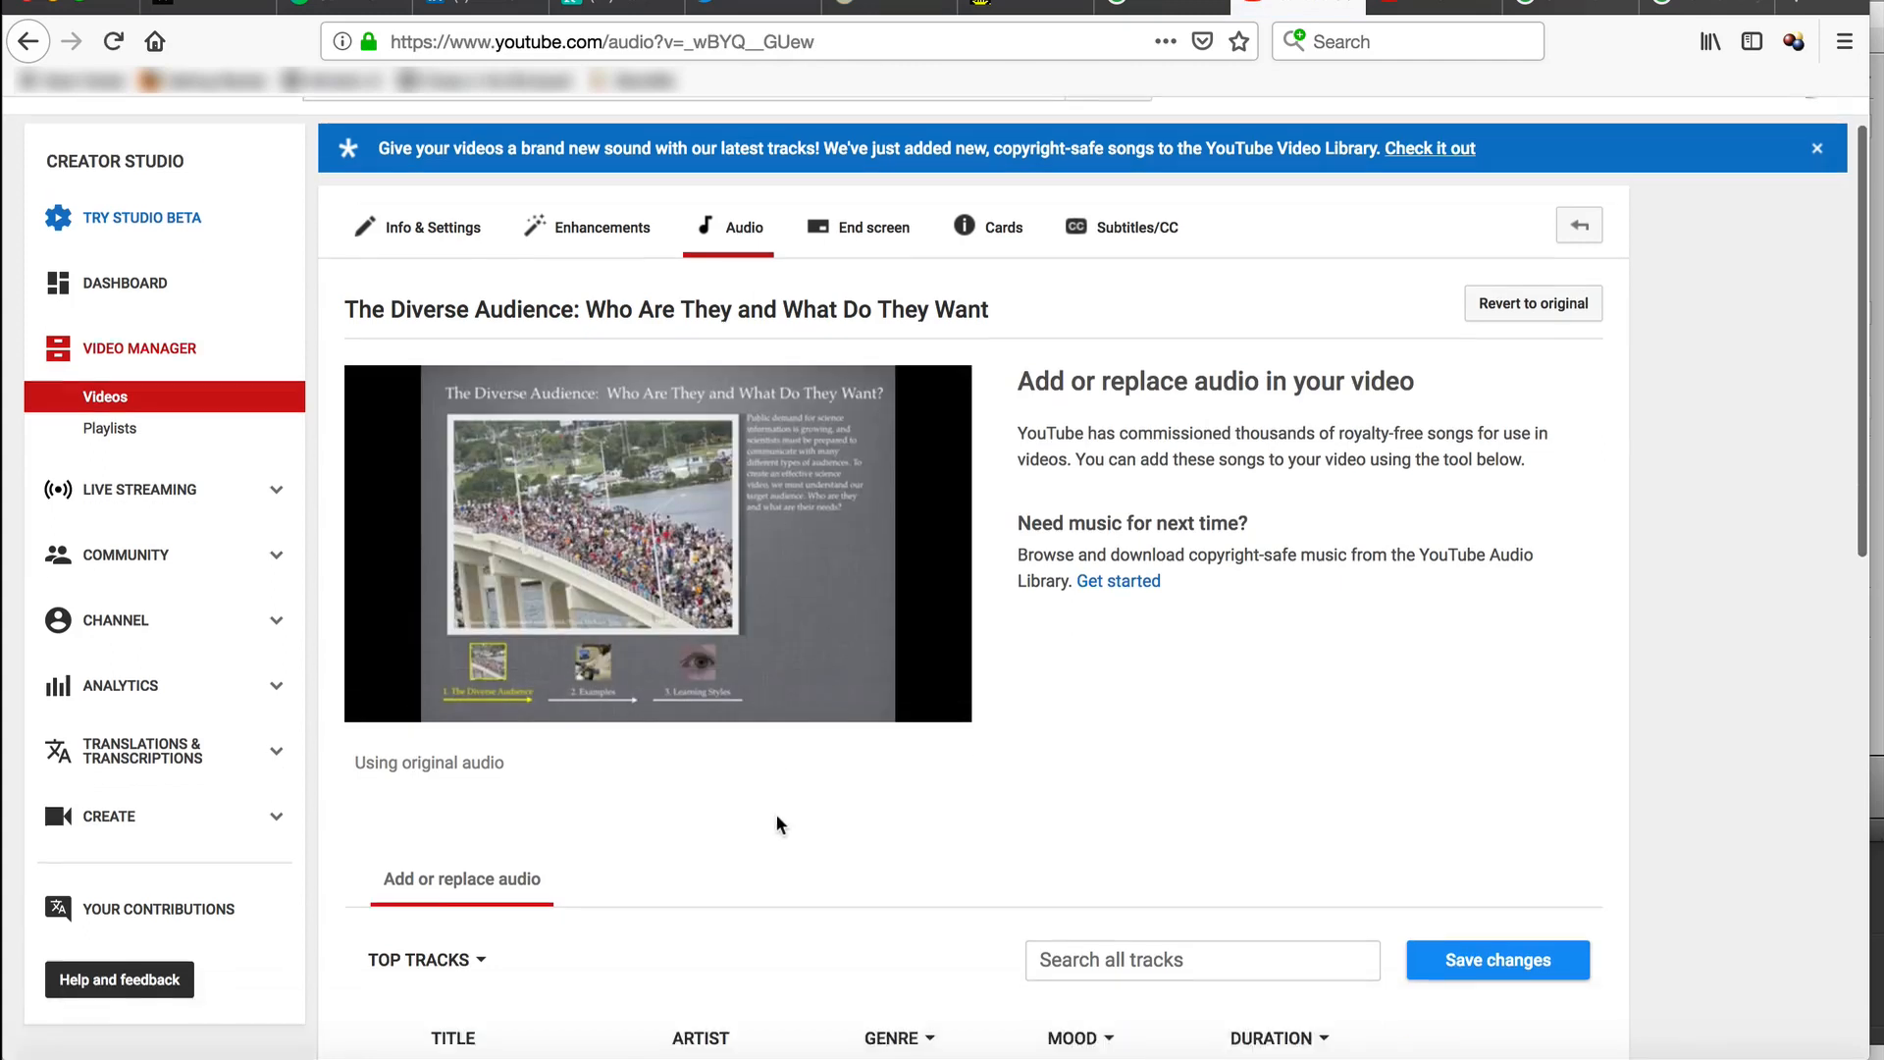
scroll(776, 814, "down", 1)
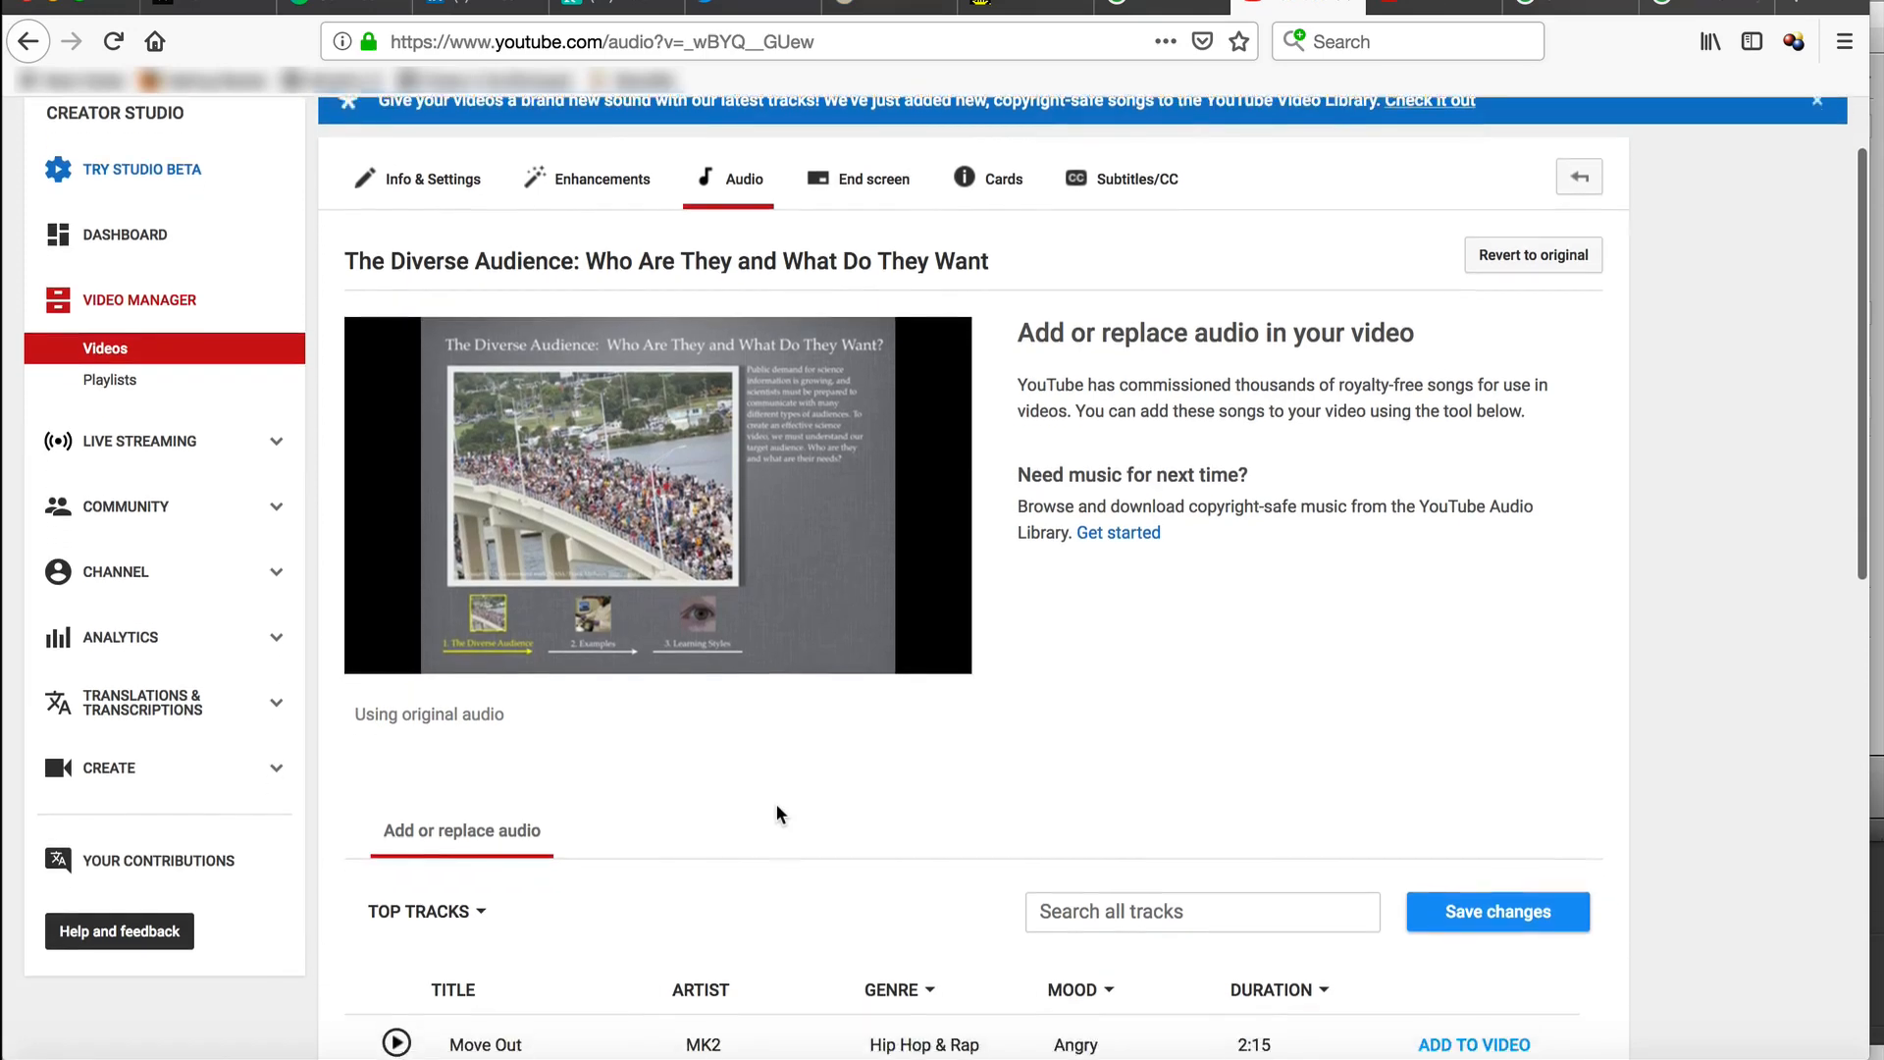
scroll(775, 606, "down", 4)
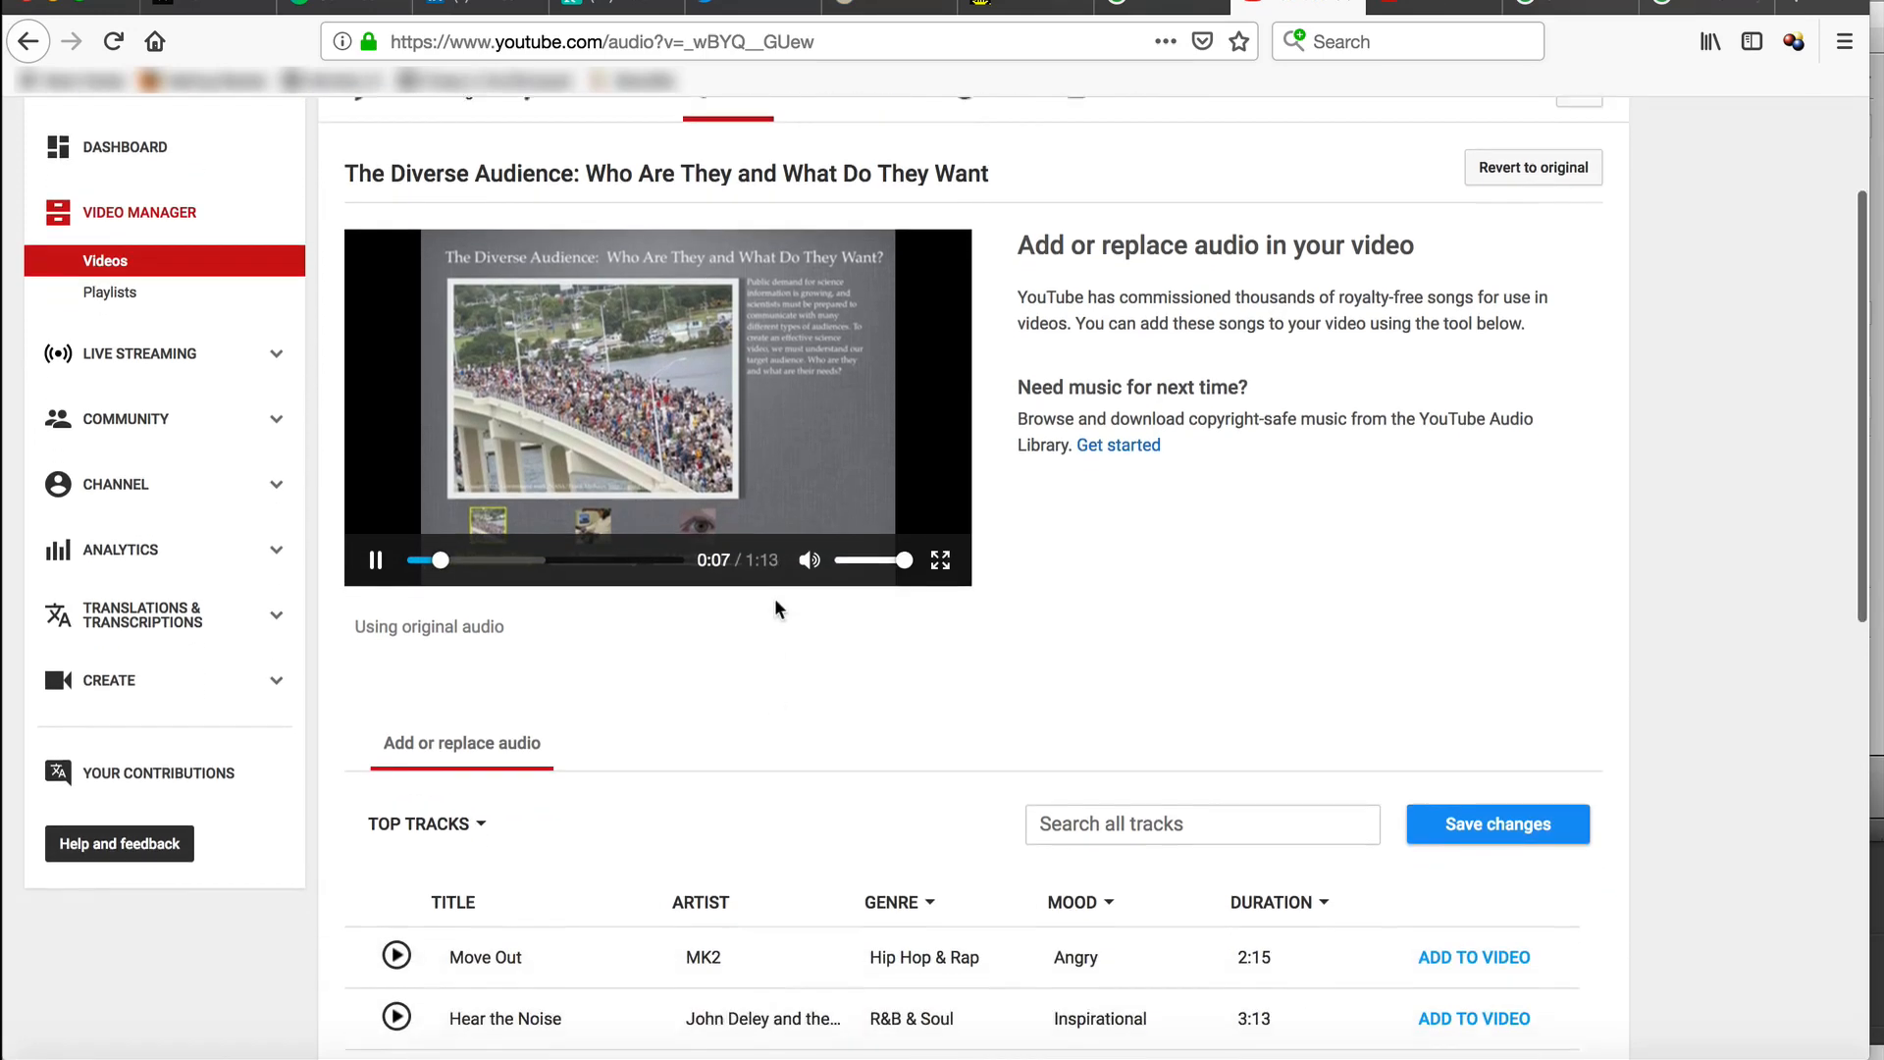
scroll(775, 606, "down", 1)
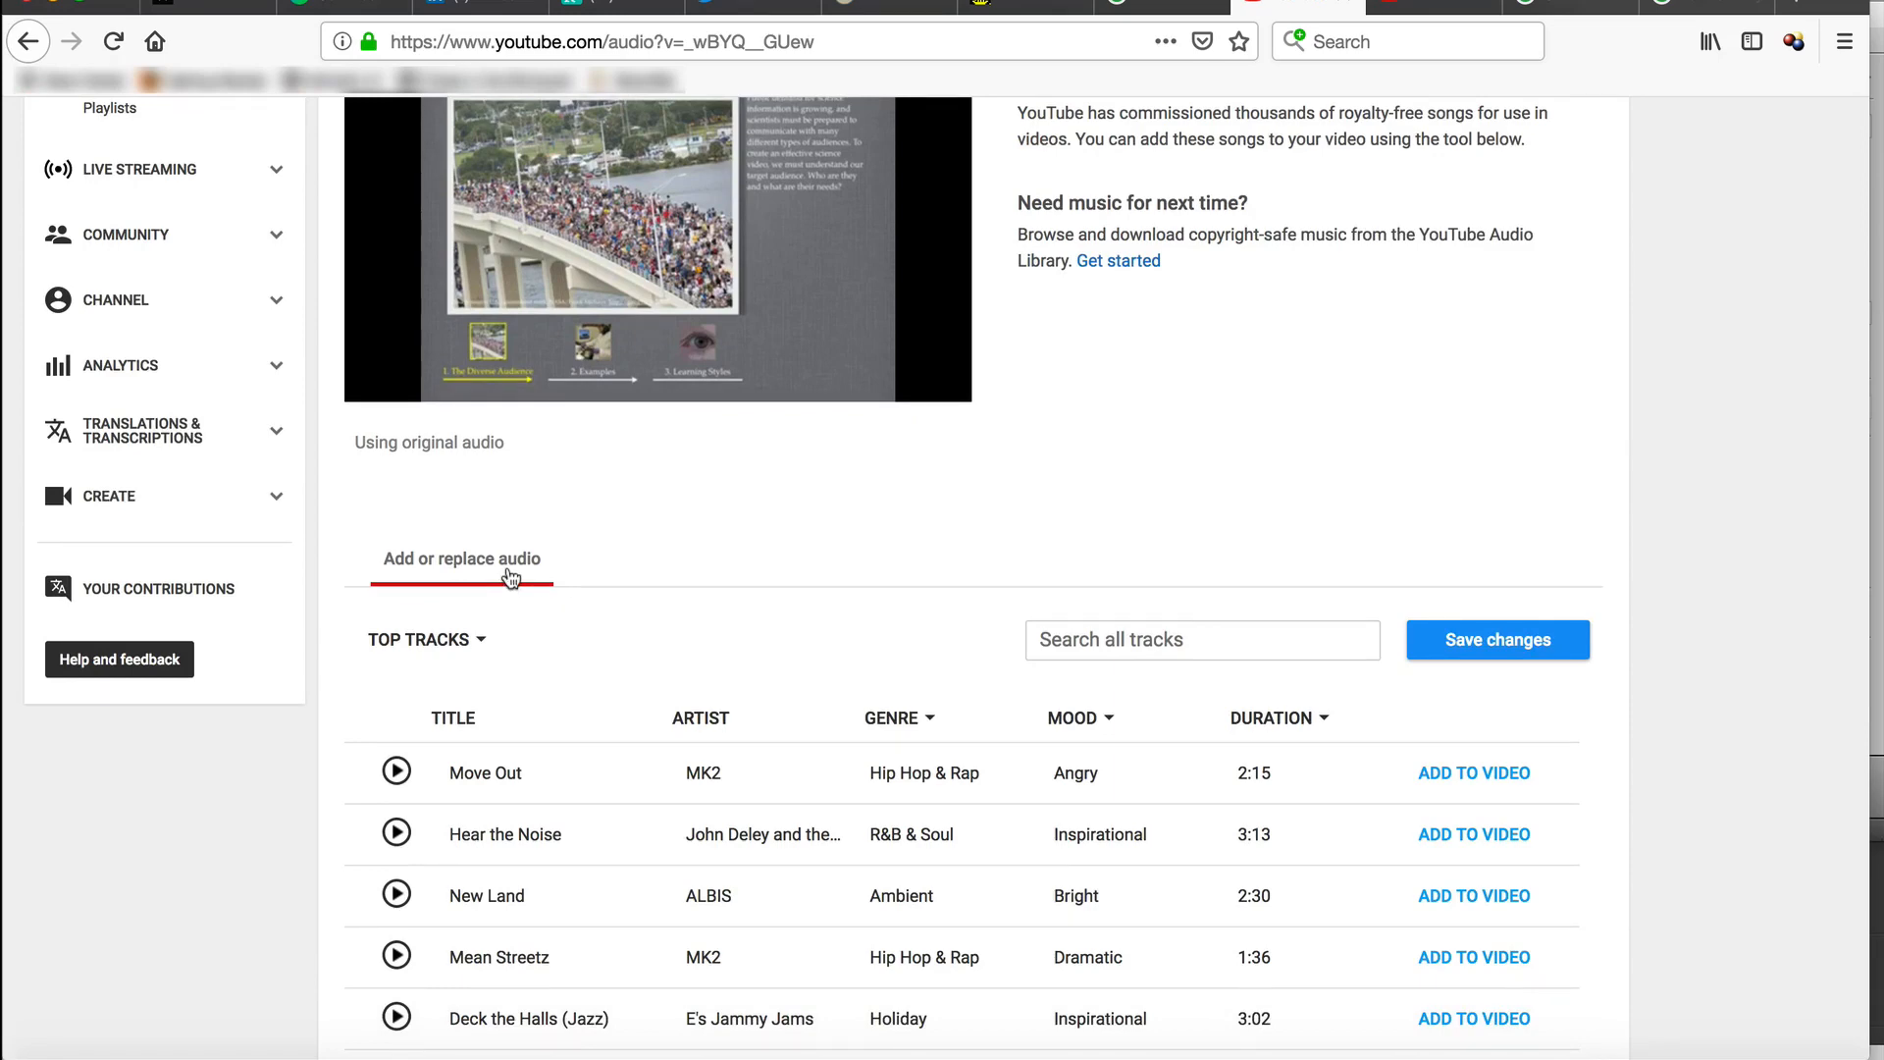
Search all tracks for "destination unknown" and add the Ambient version by Audionautix to the video
left_click(1129, 640)
type("de")
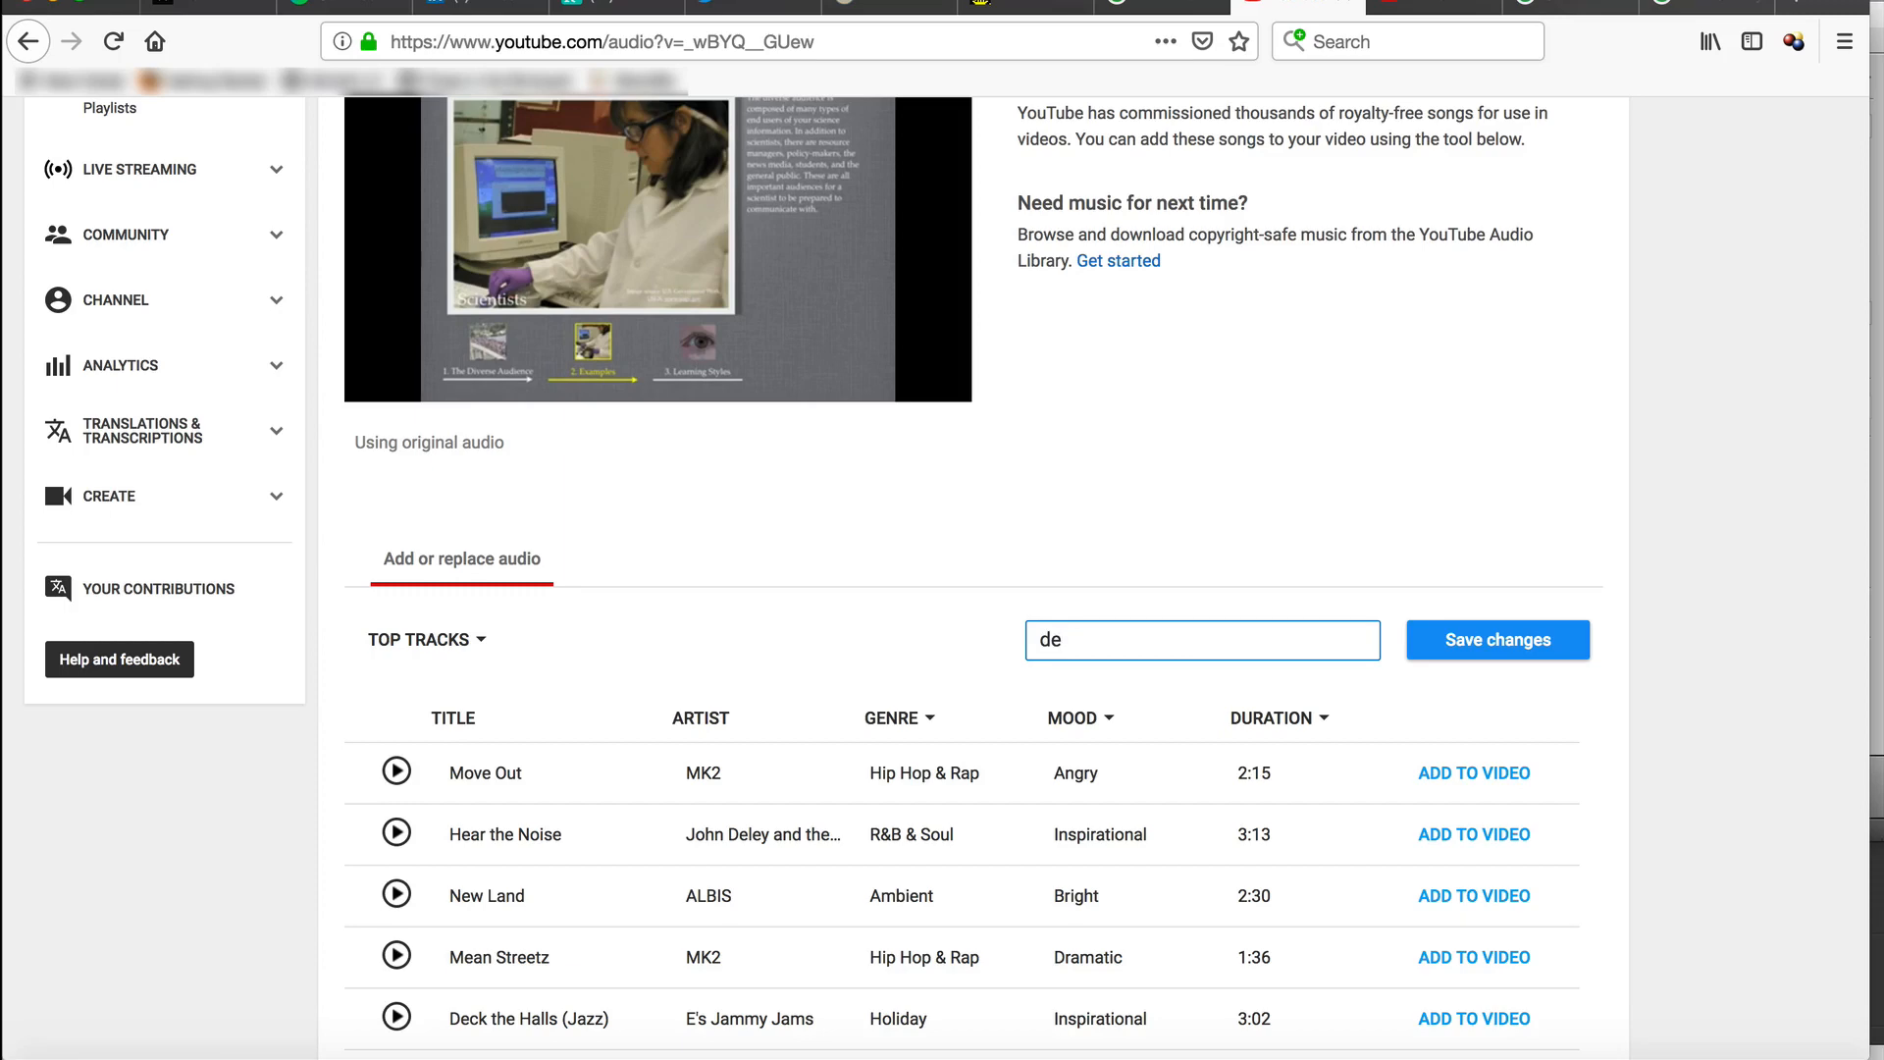
type("stination unknown")
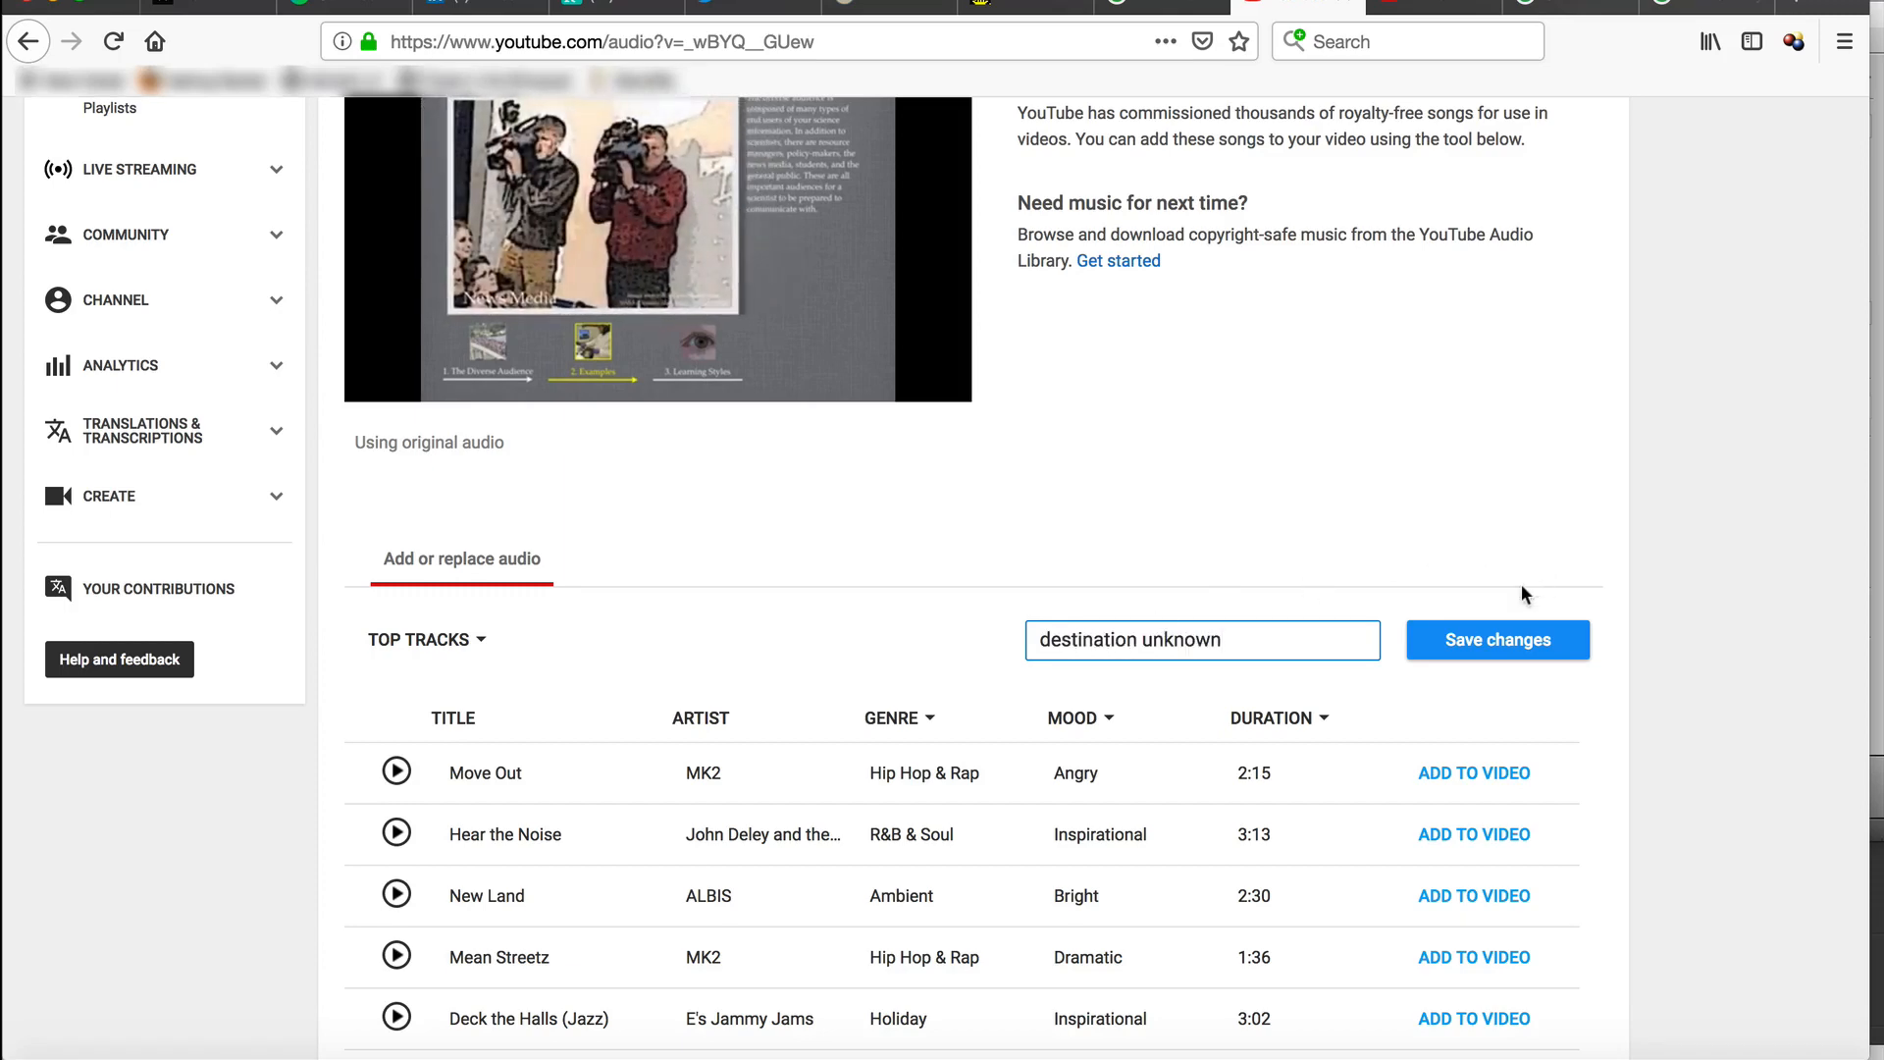
key("Return")
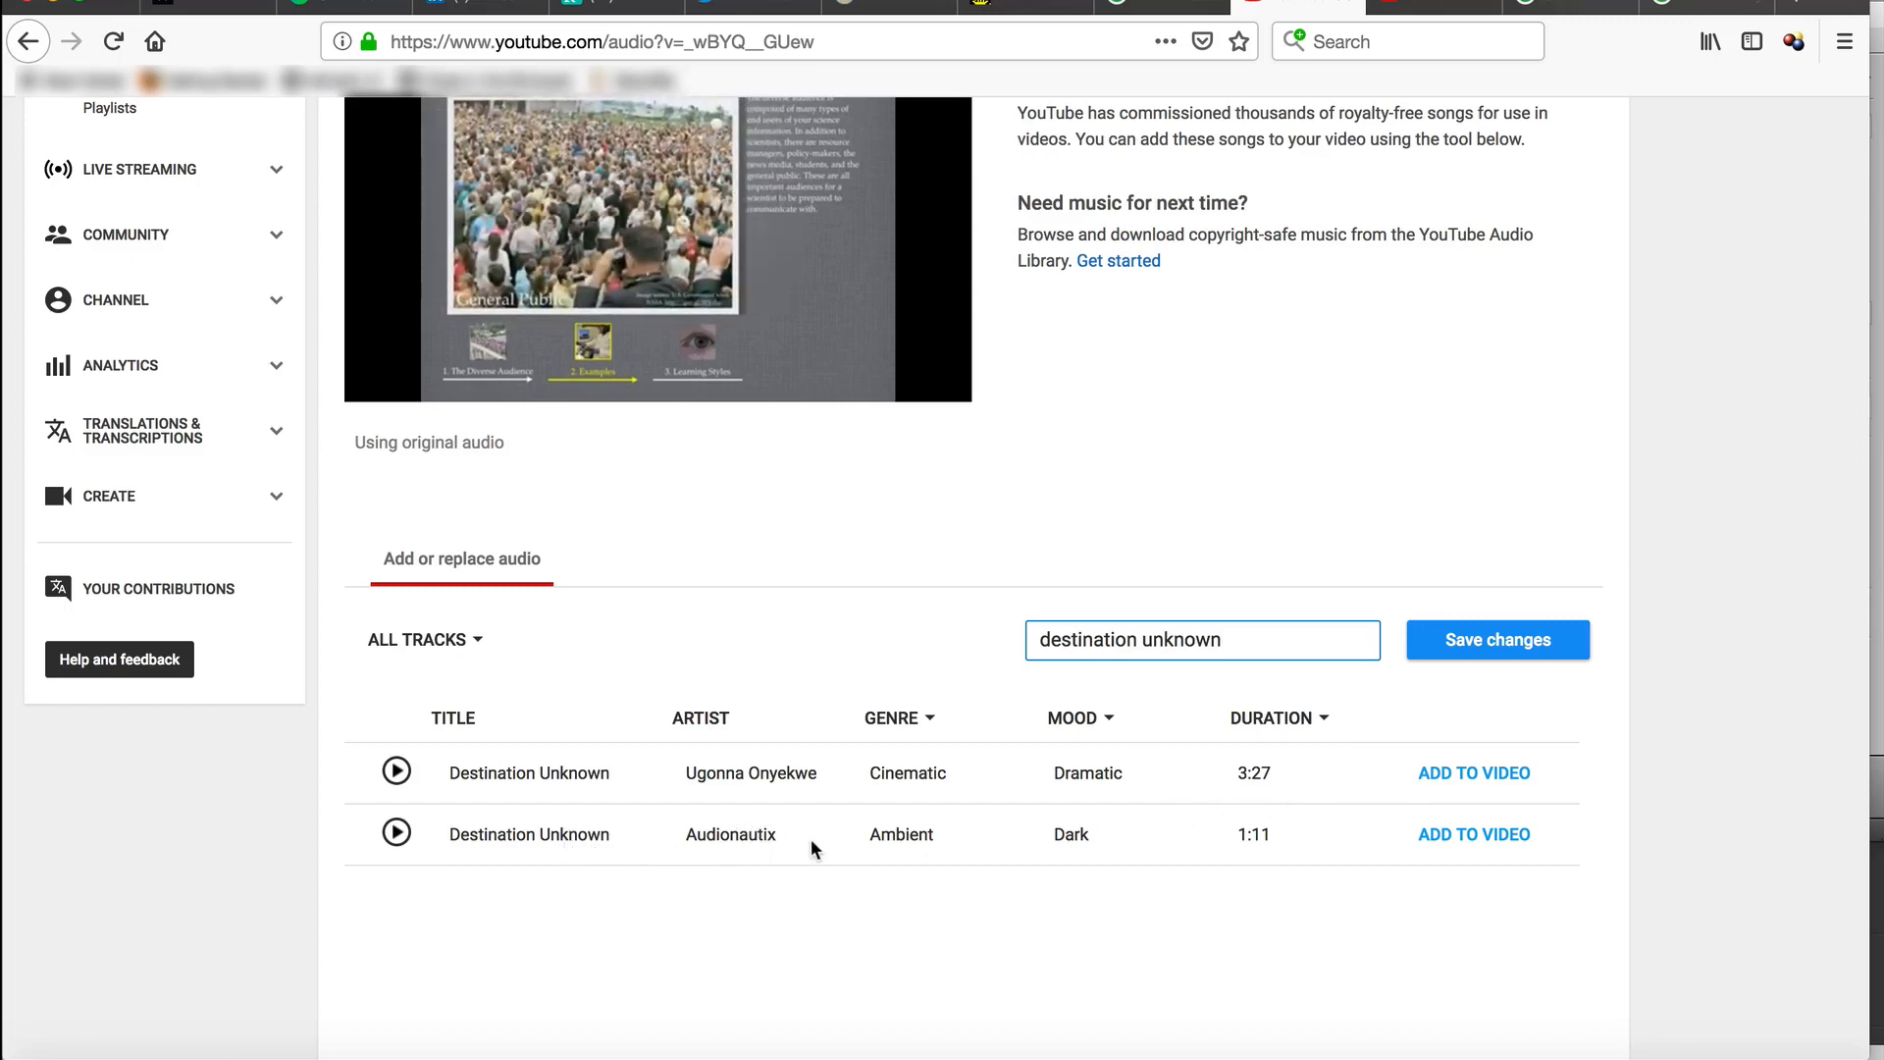
left_click(1451, 835)
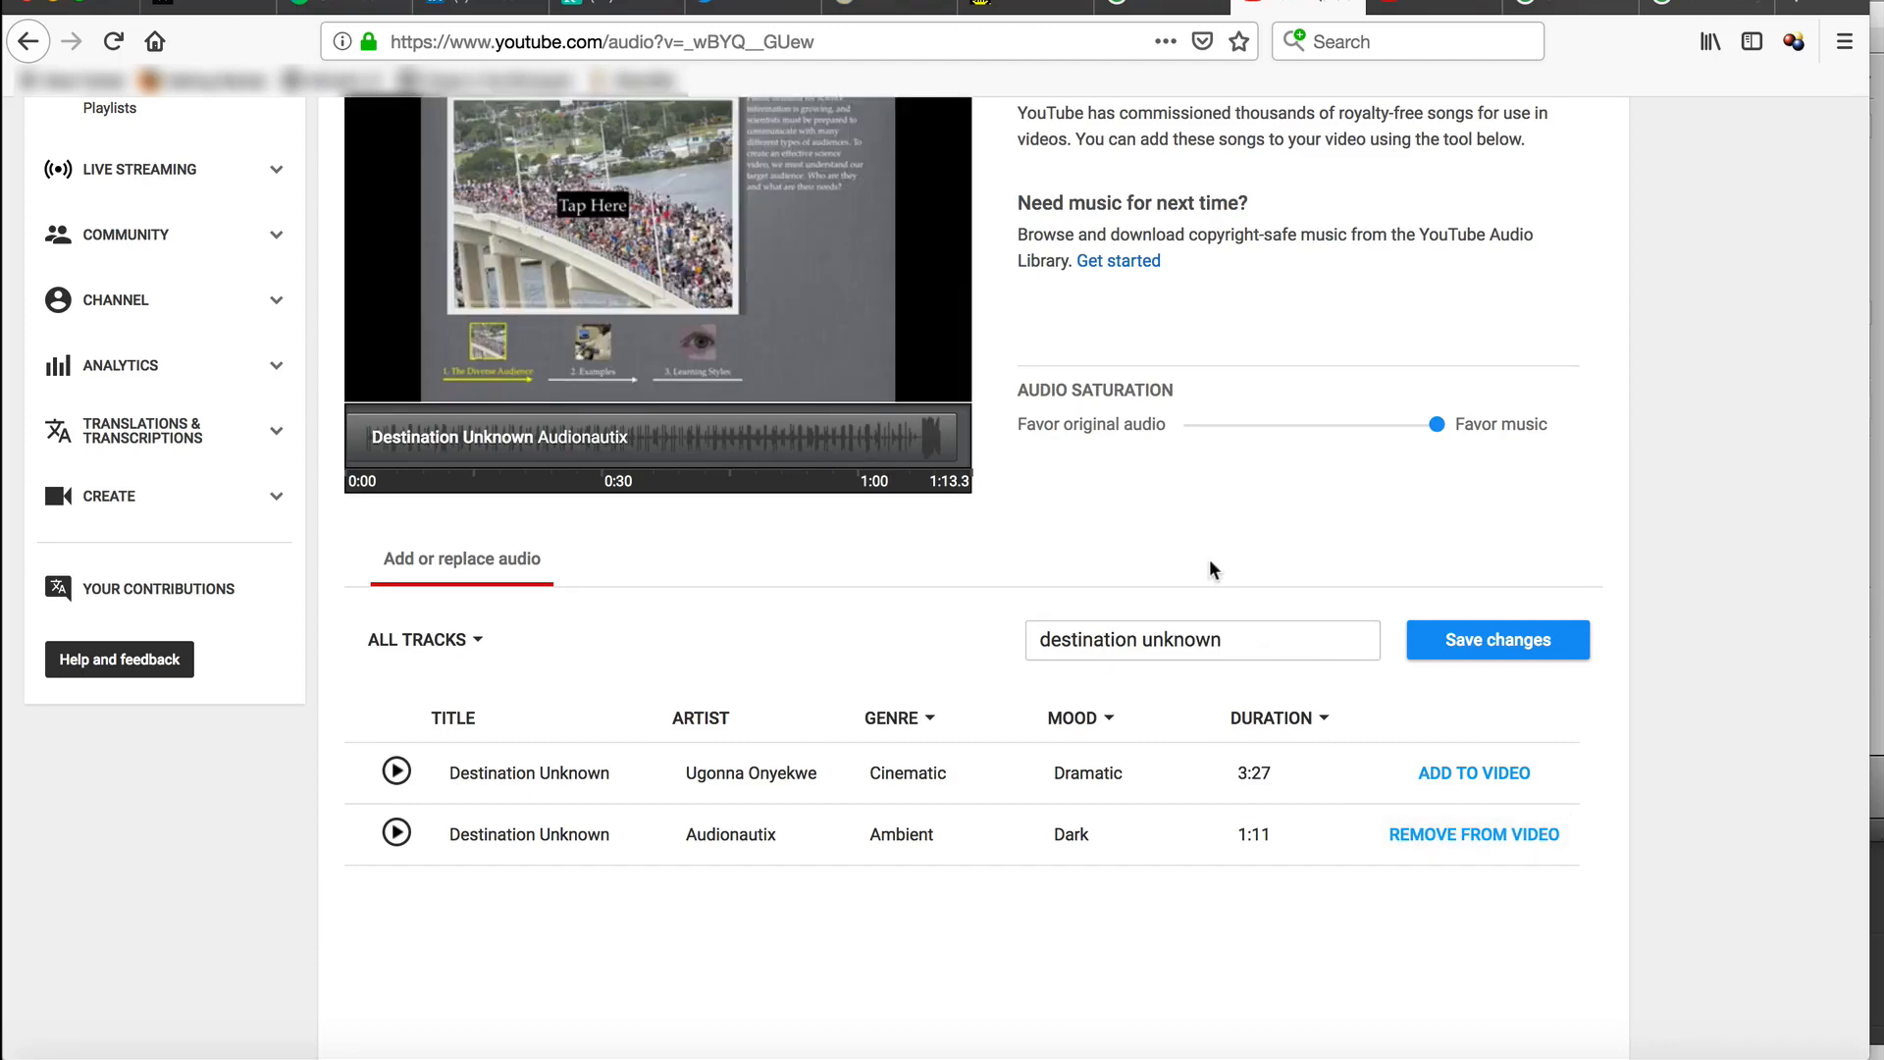
Try shortening the Destination Unknown clip on the audio timeline so it ends at 1:09
scroll(1207, 555, "up", 2)
scroll(1205, 555, "up", 1)
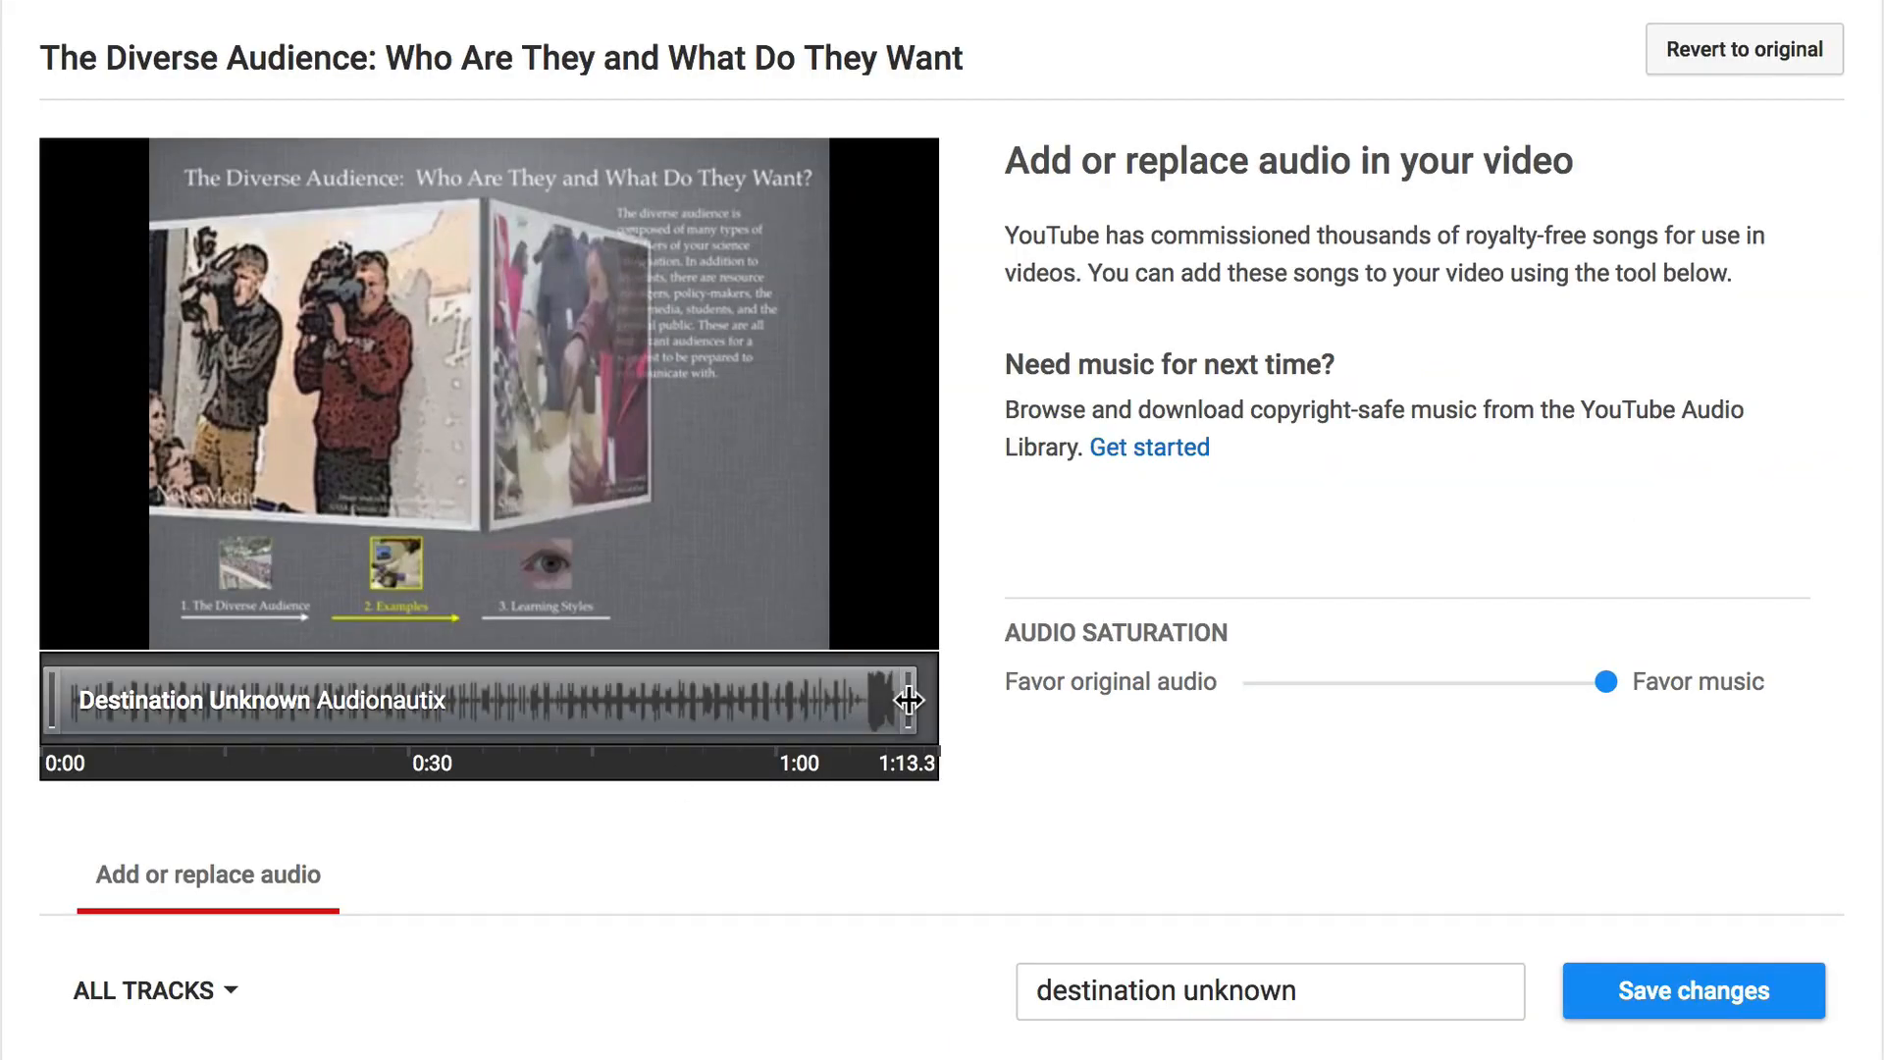
mouse_move(903, 700)
left_mouse_down()
mouse_move(856, 700)
mouse_move(884, 698)
left_mouse_up()
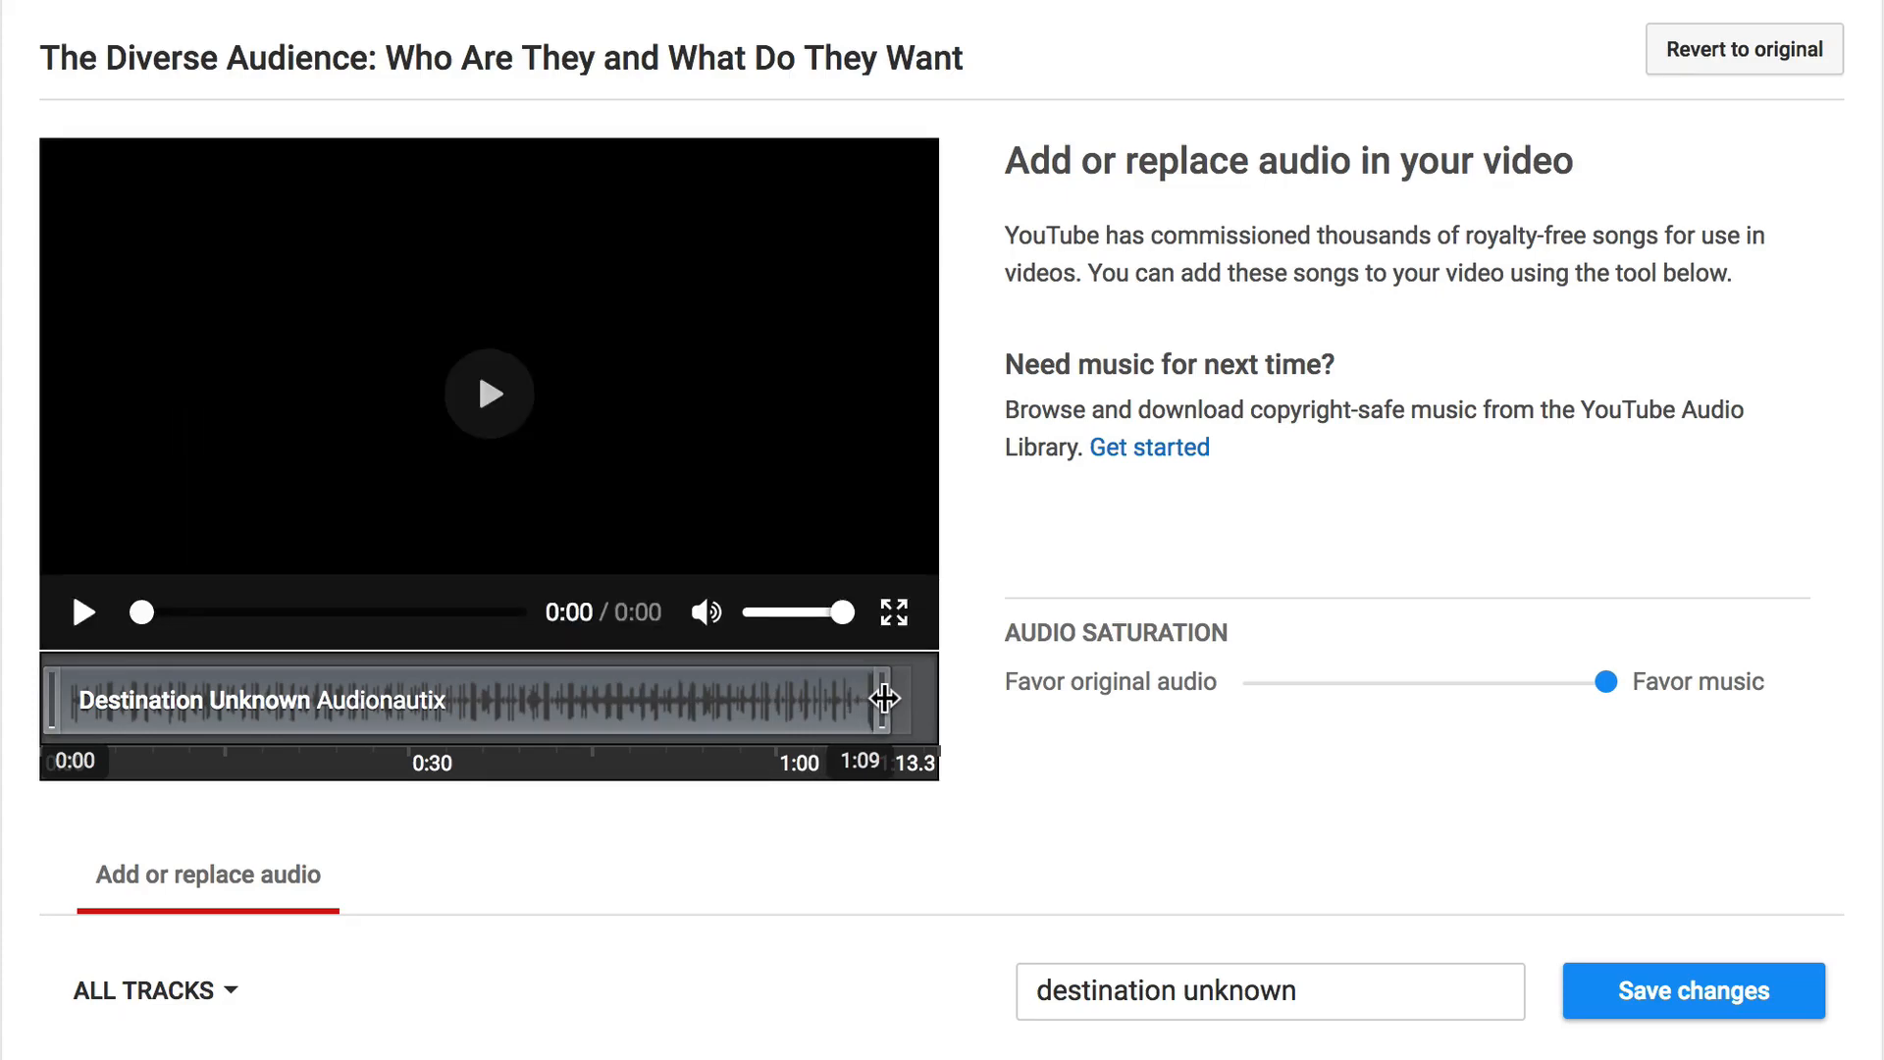
left_click_drag(884, 698, 885, 698)
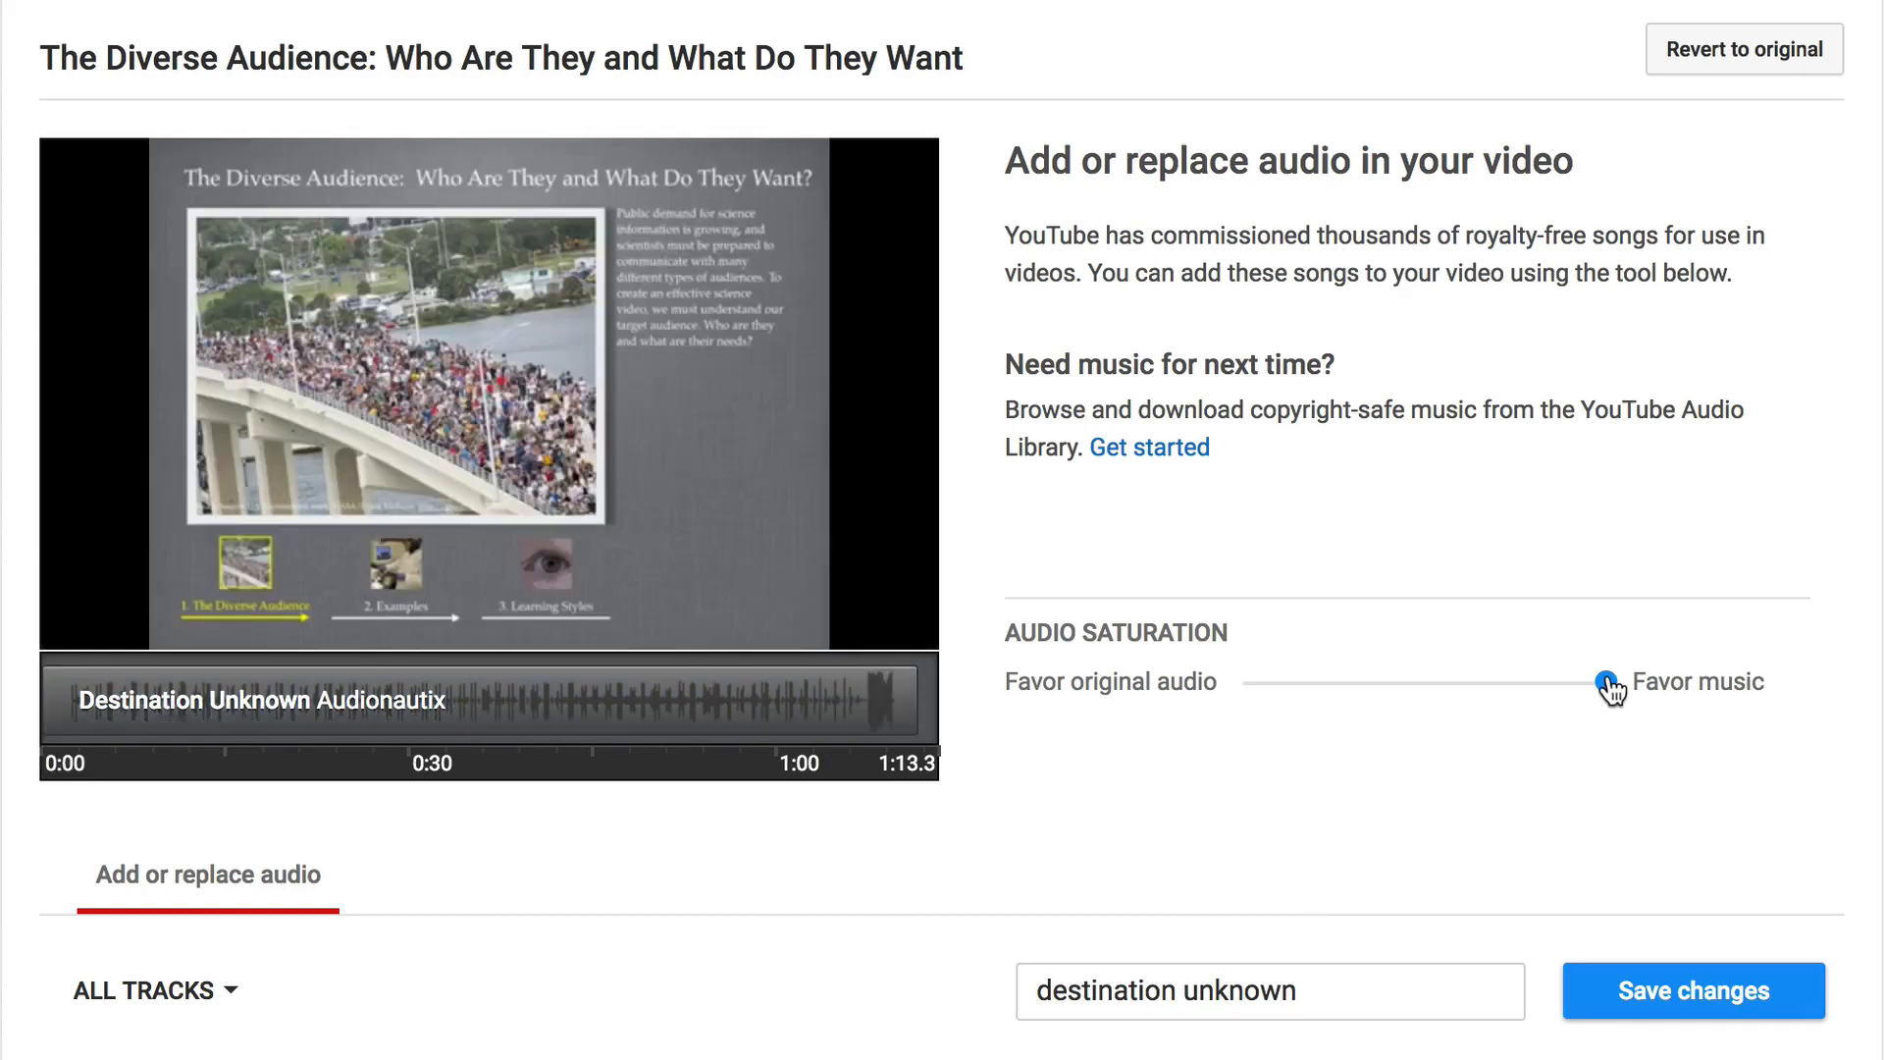
mouse_move(1611, 690)
left_mouse_down()
mouse_move(1391, 693)
mouse_move(1606, 686)
left_mouse_up()
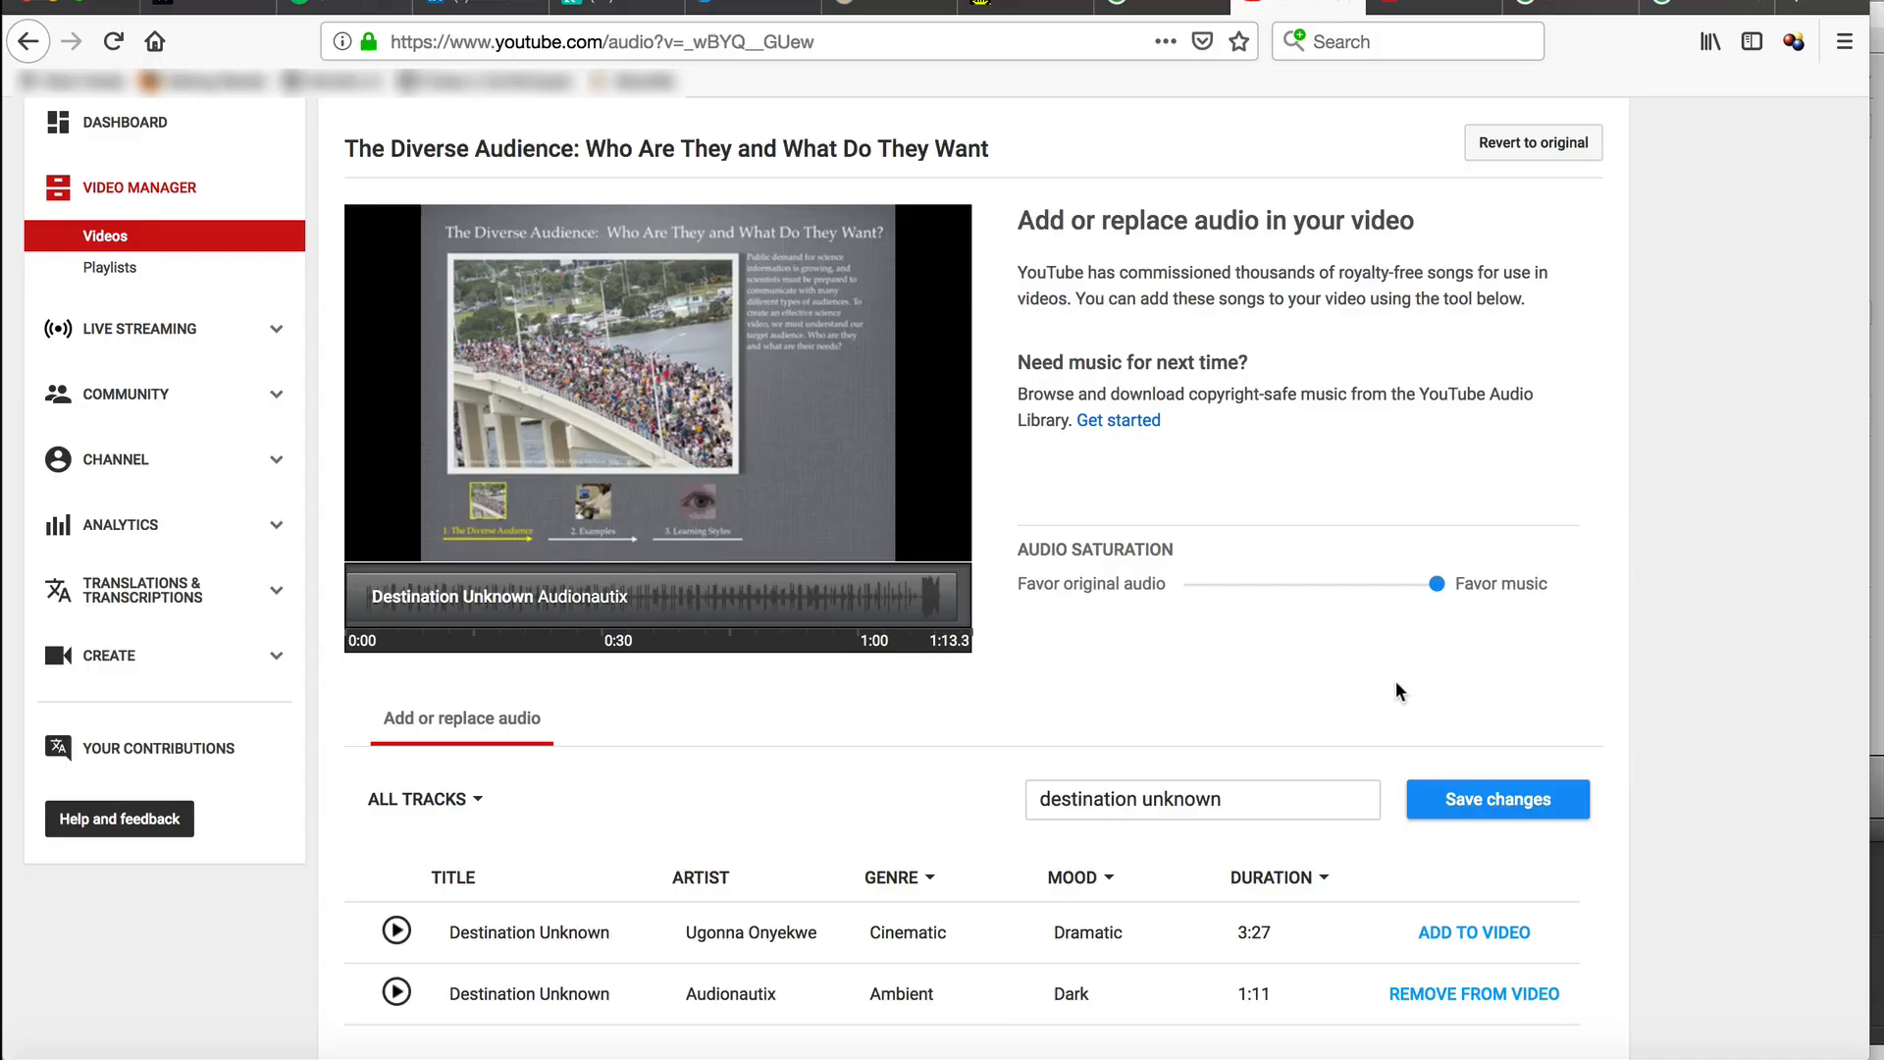
scroll(1398, 689, "up", 3)
scroll(1398, 690, "up", 1)
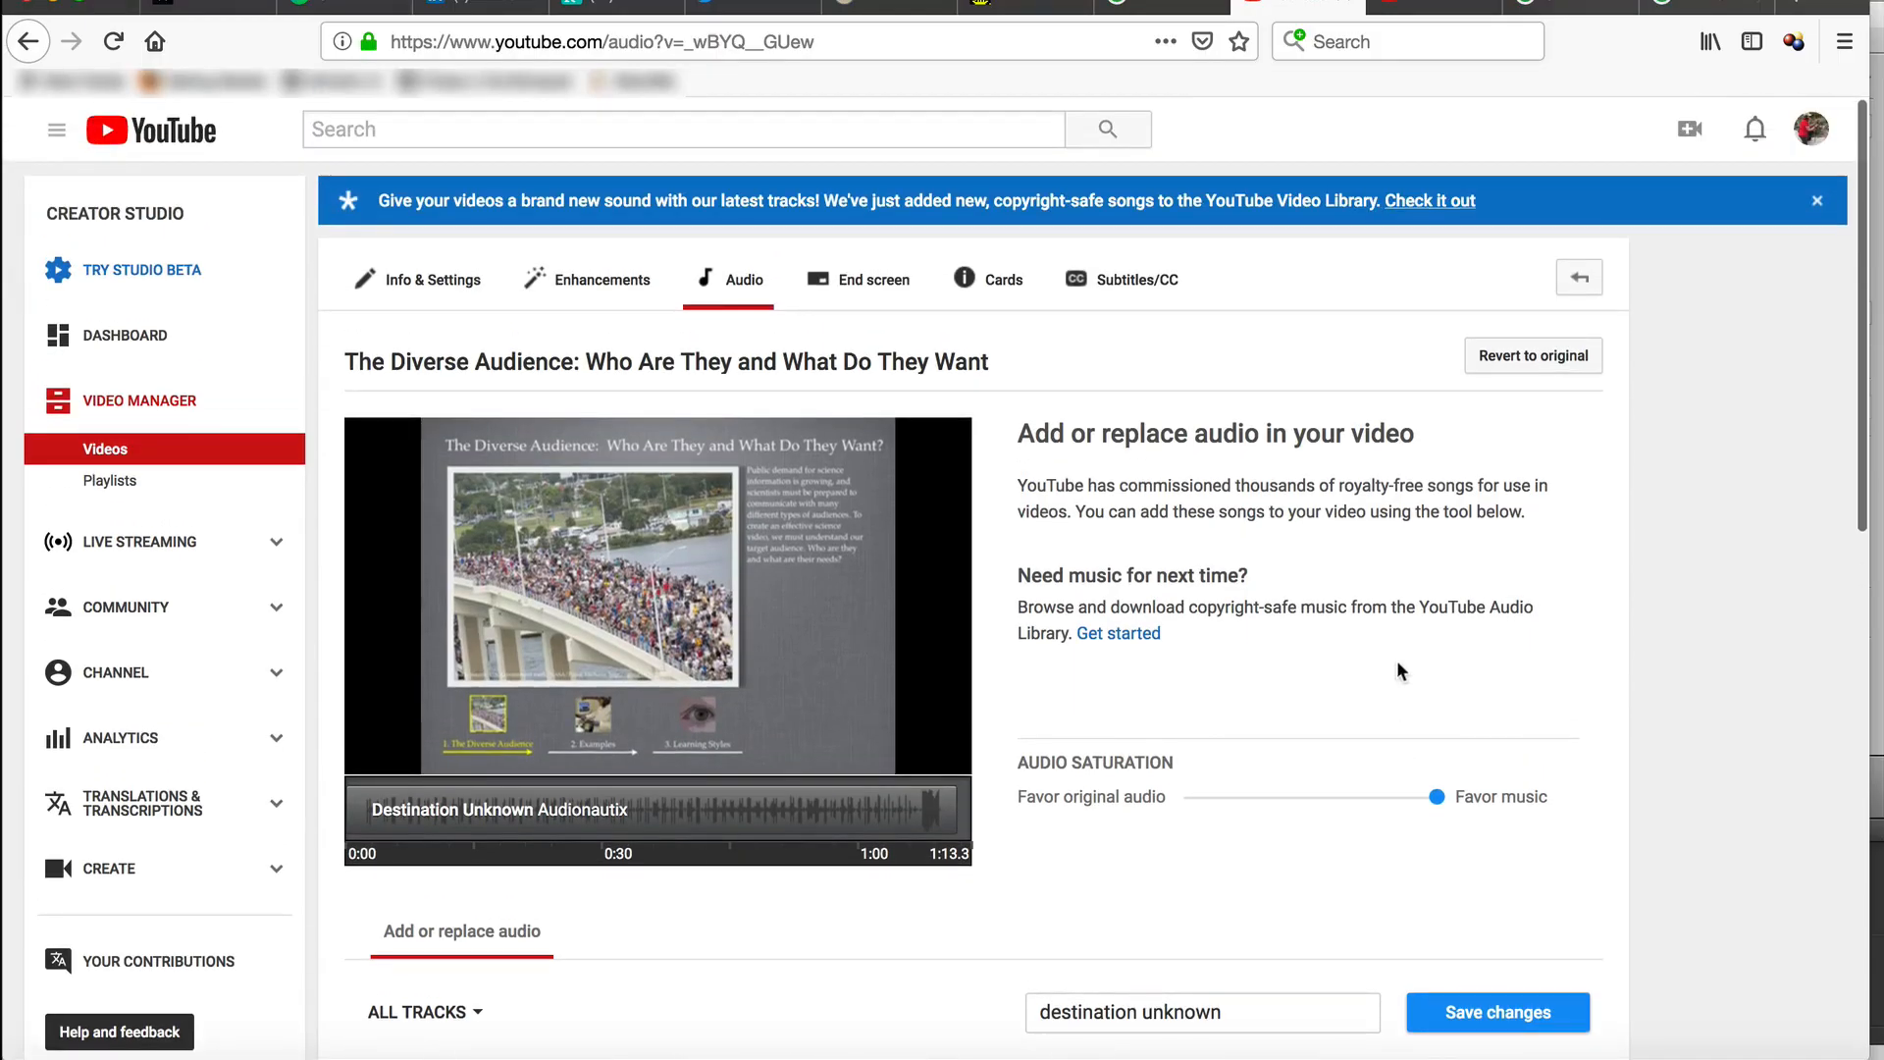